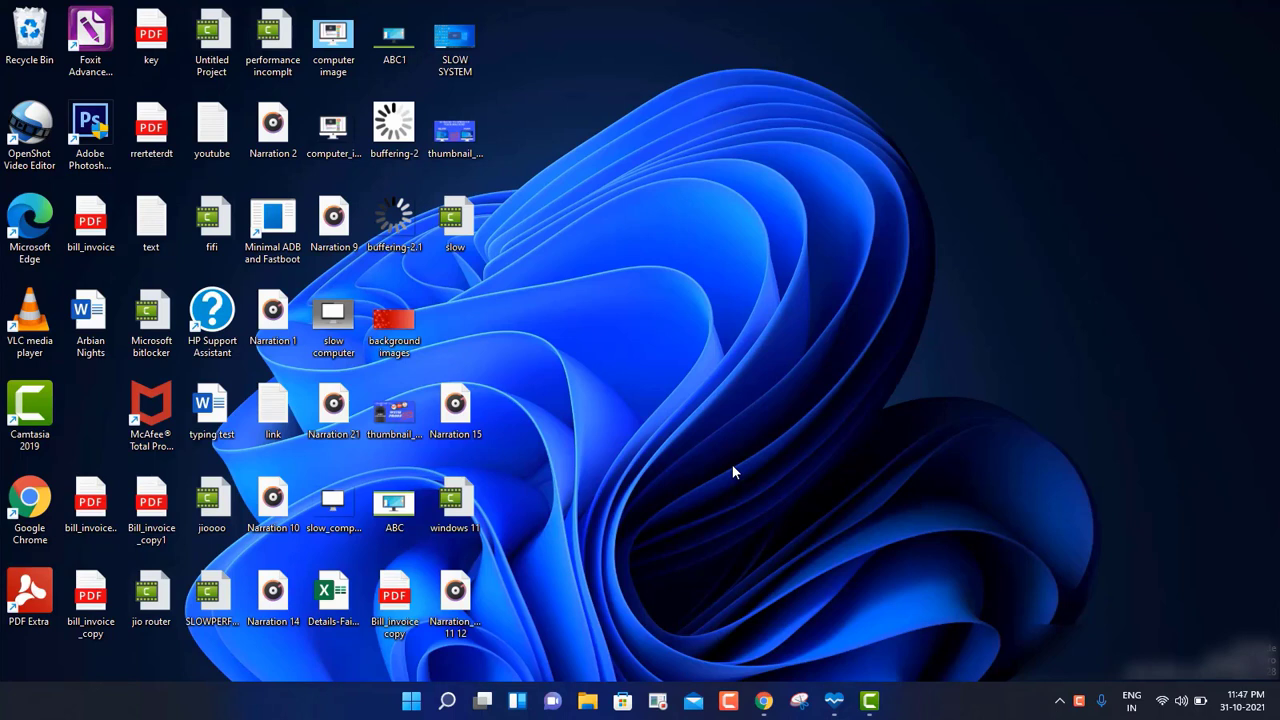
Step: Open the PC Health Check app and check whether this PC meets the Windows 11 system requirements
click(412, 702)
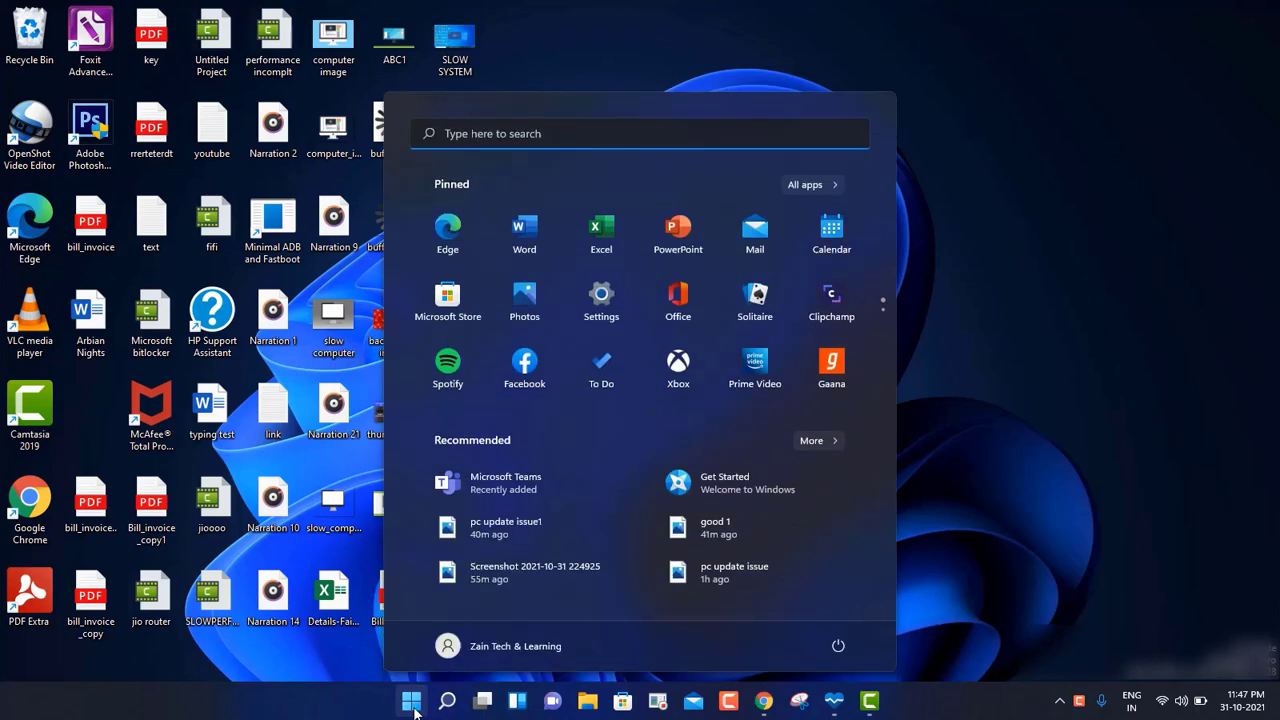
text(pc )
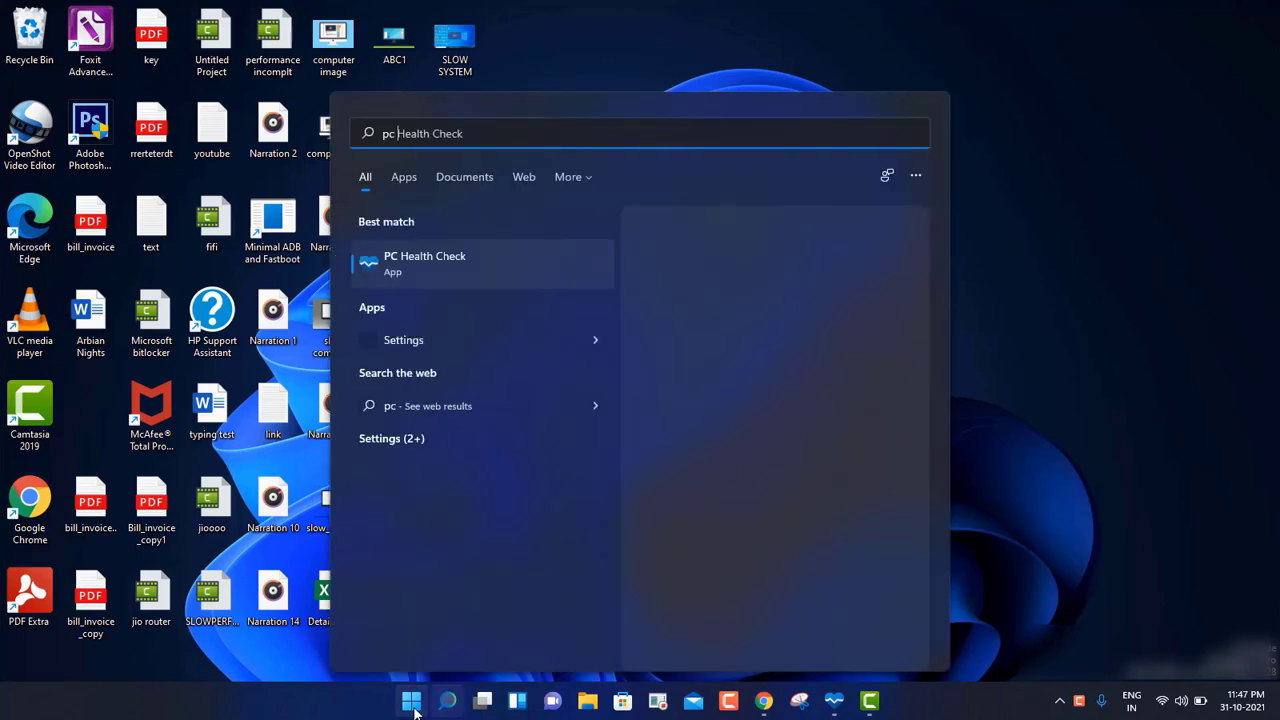
text(h)
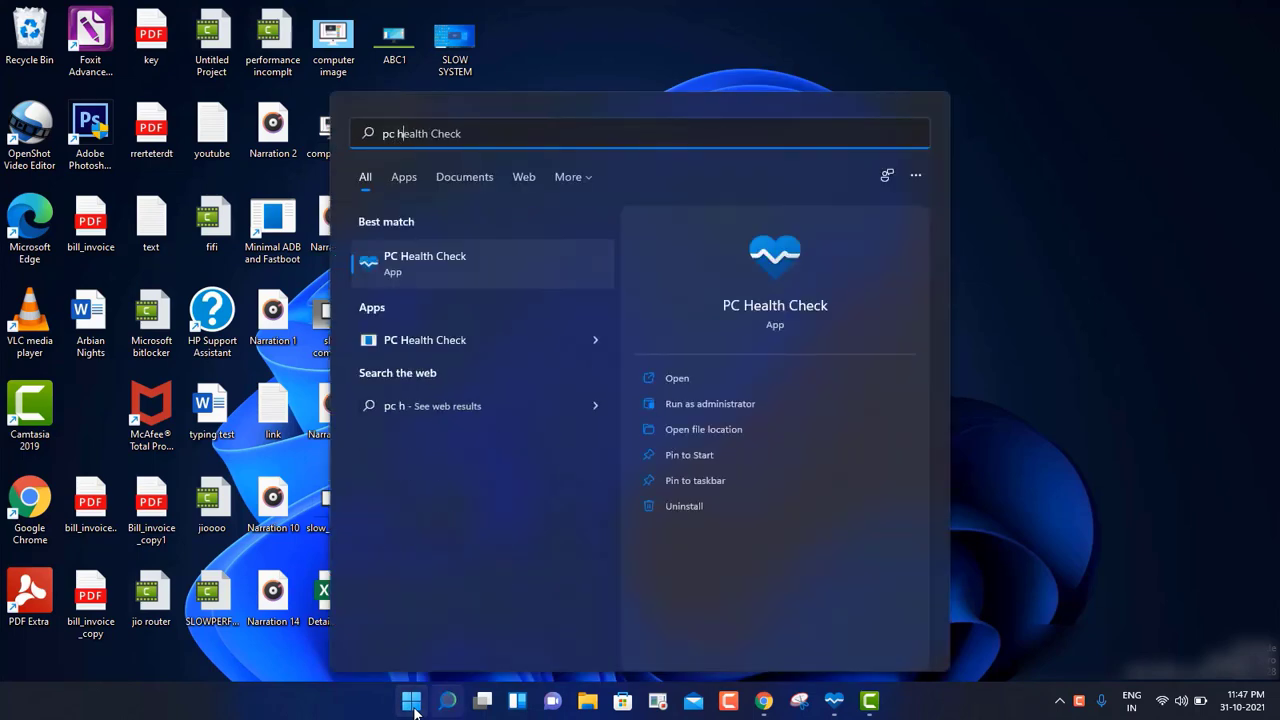
click(414, 708)
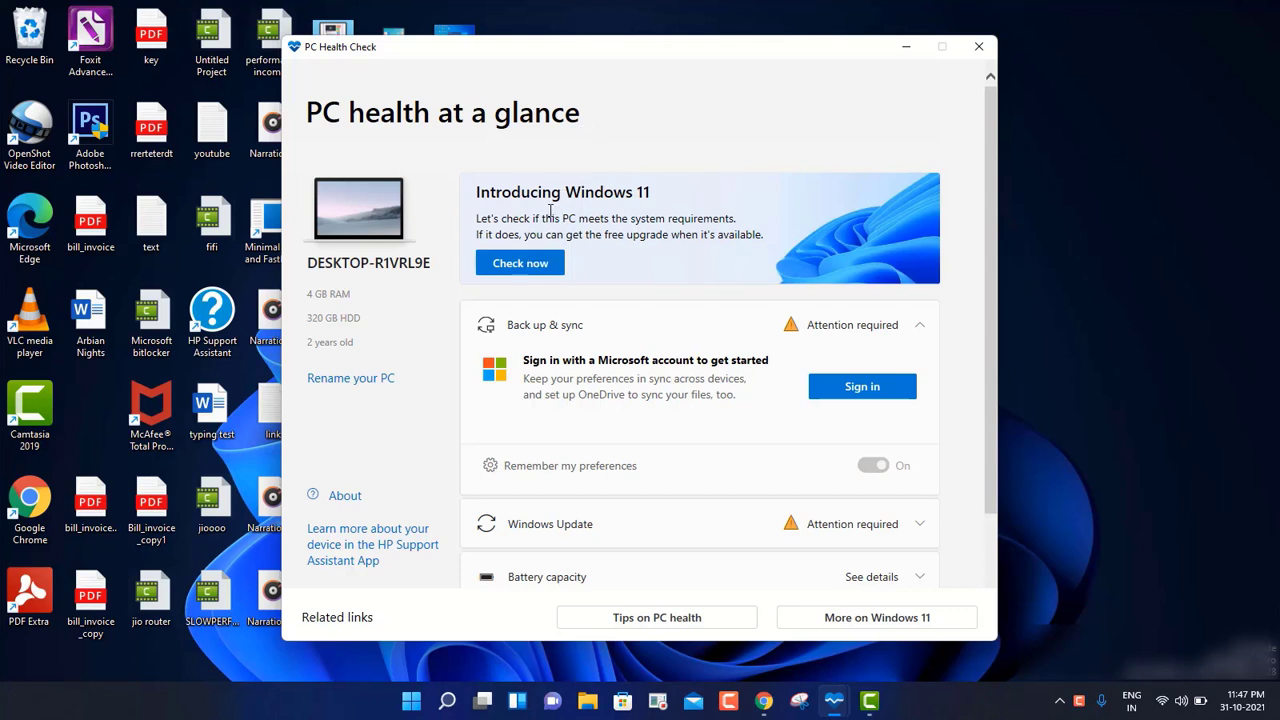
click(536, 266)
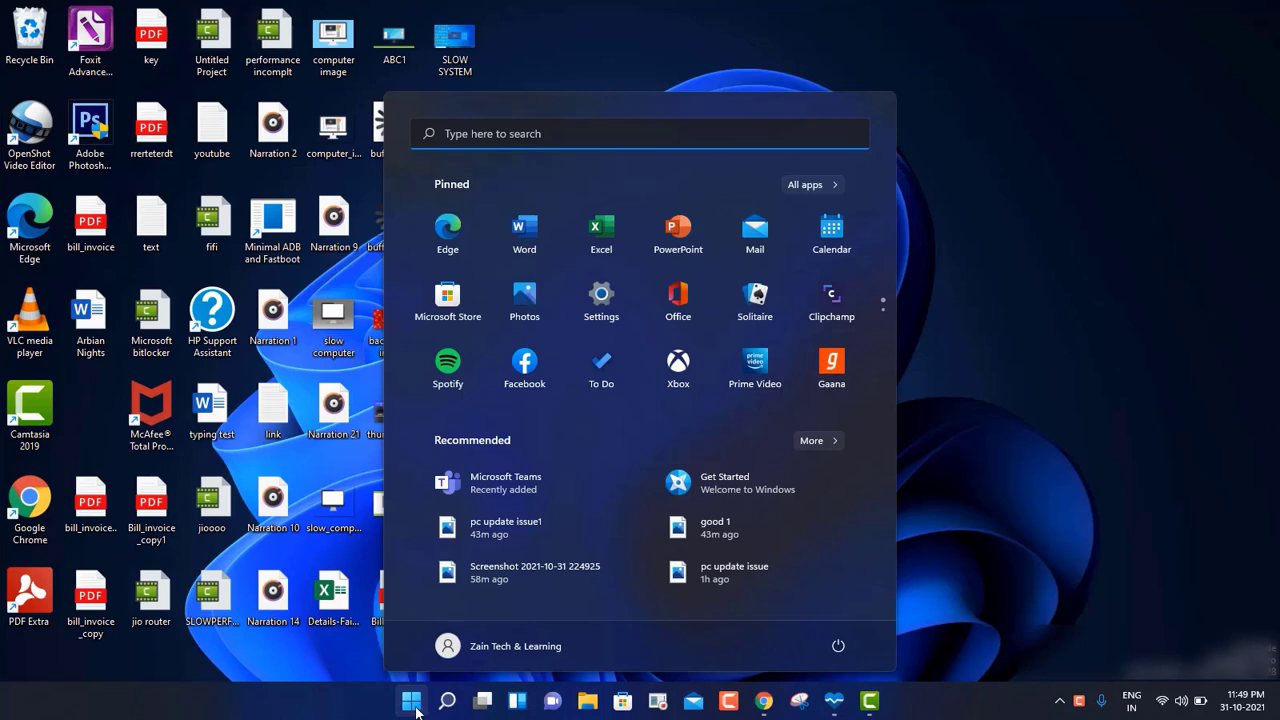
Step: Open the properties of This PC from File Explorer and review the device and Windows specifications
click(412, 700)
click(412, 700)
click(593, 704)
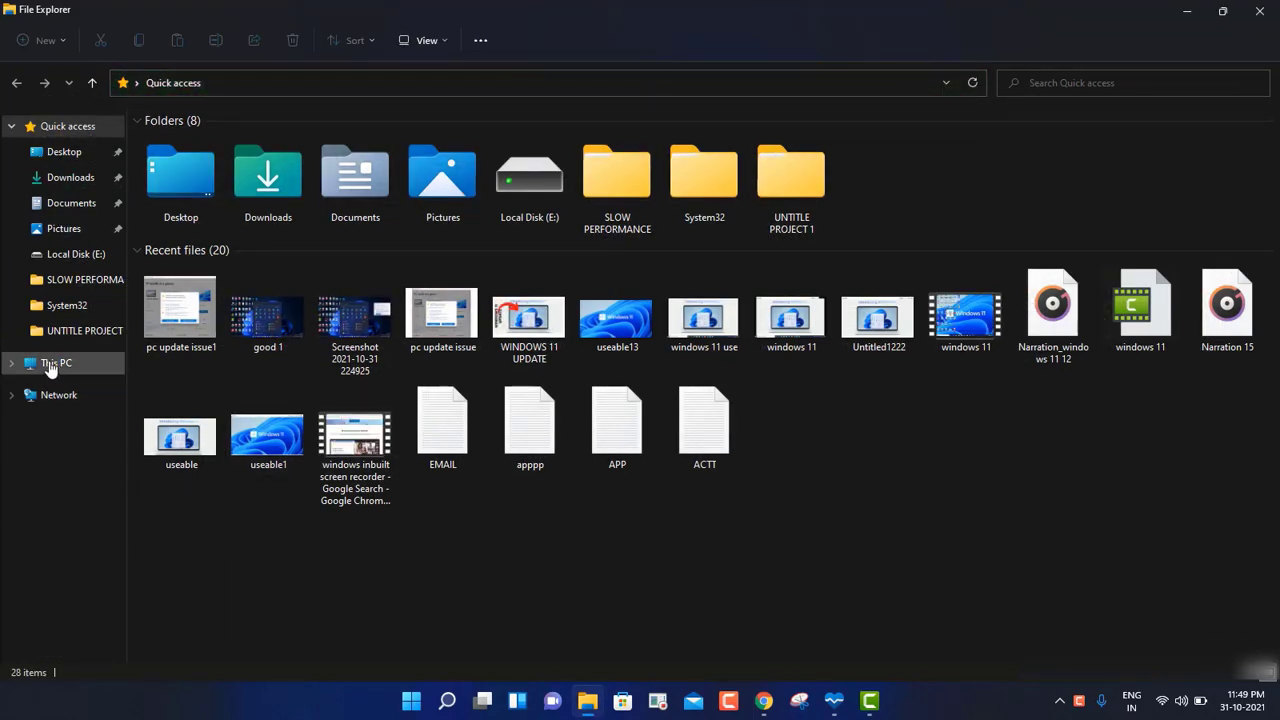
click(46, 366)
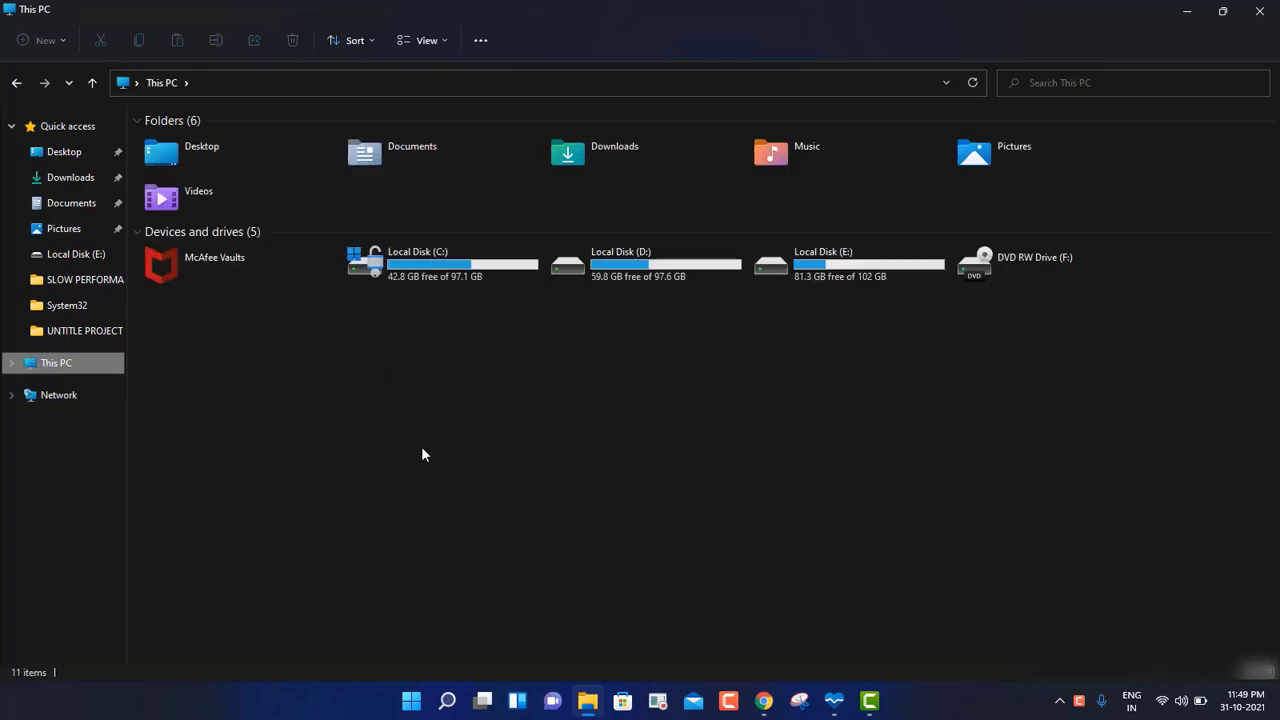
right_click(700, 438)
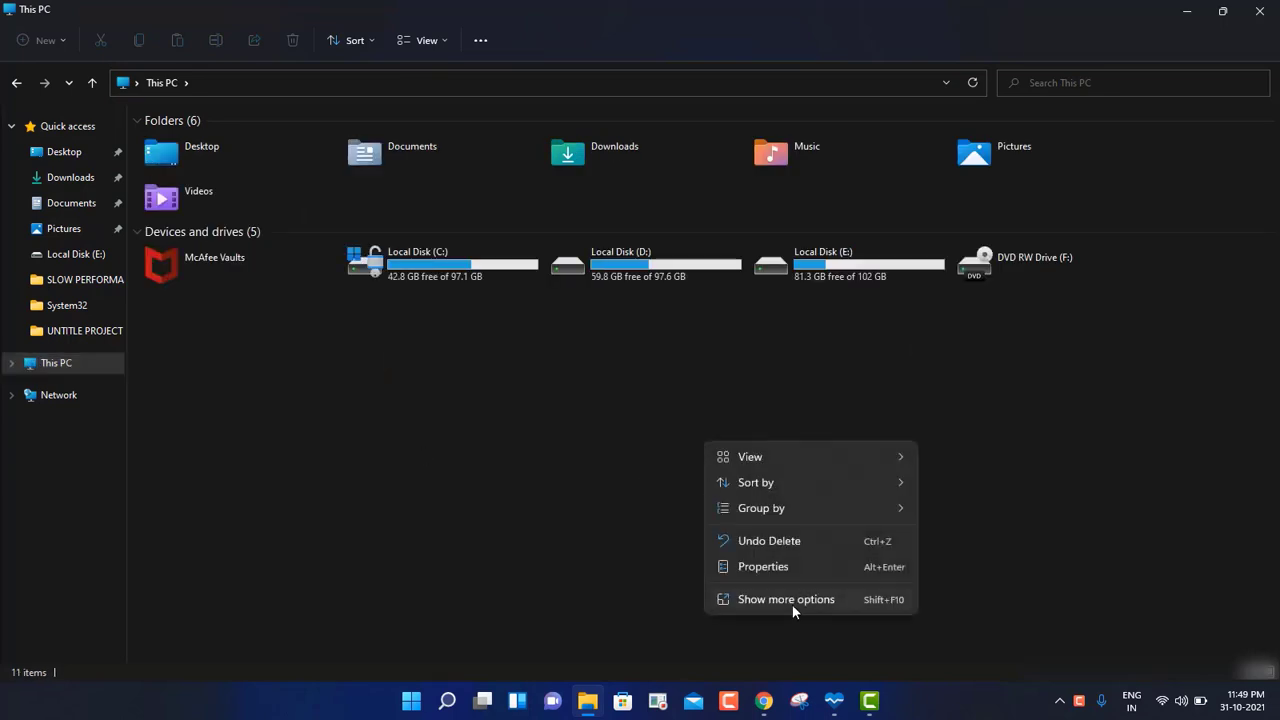
click(763, 567)
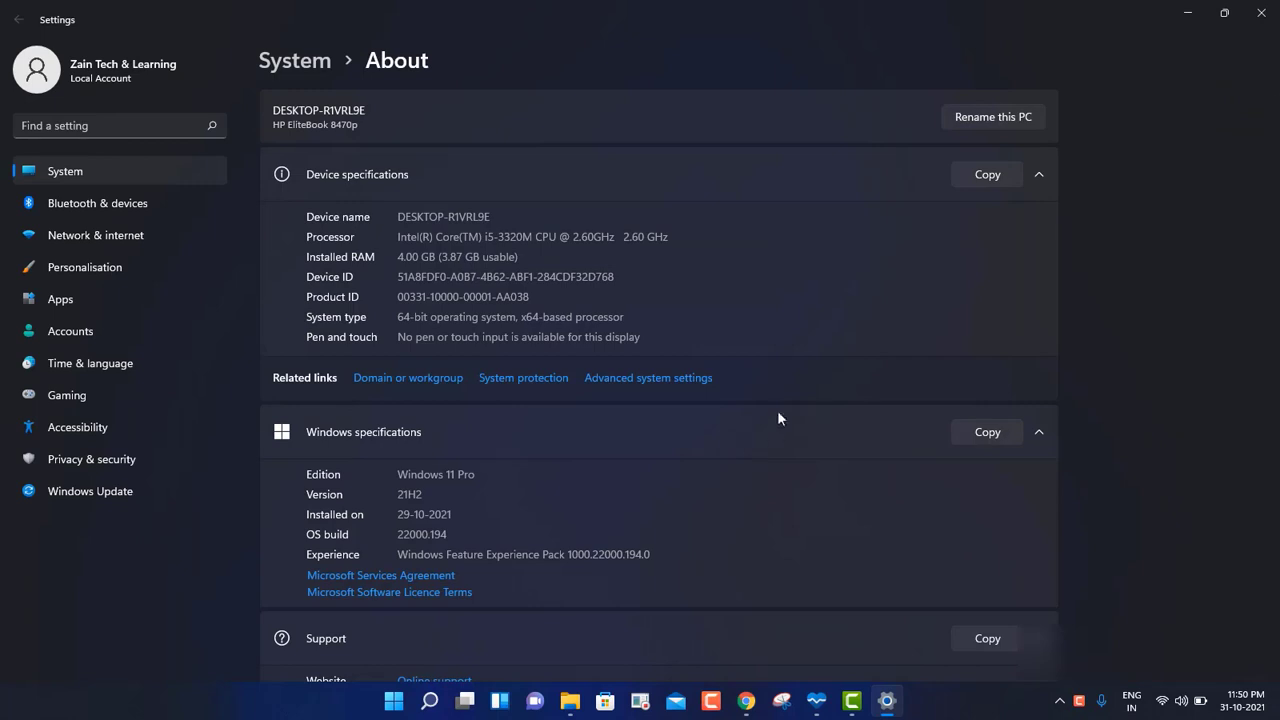
scroll(446, 363, down, 3)
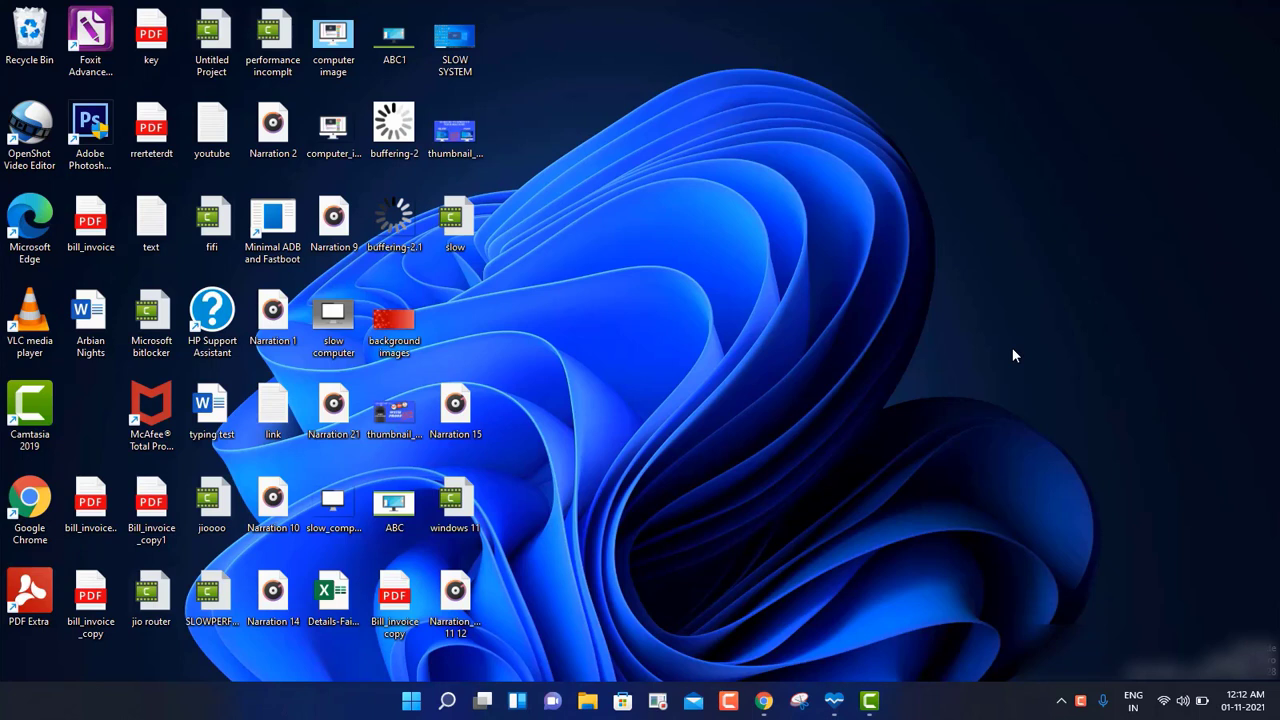
click(411, 700)
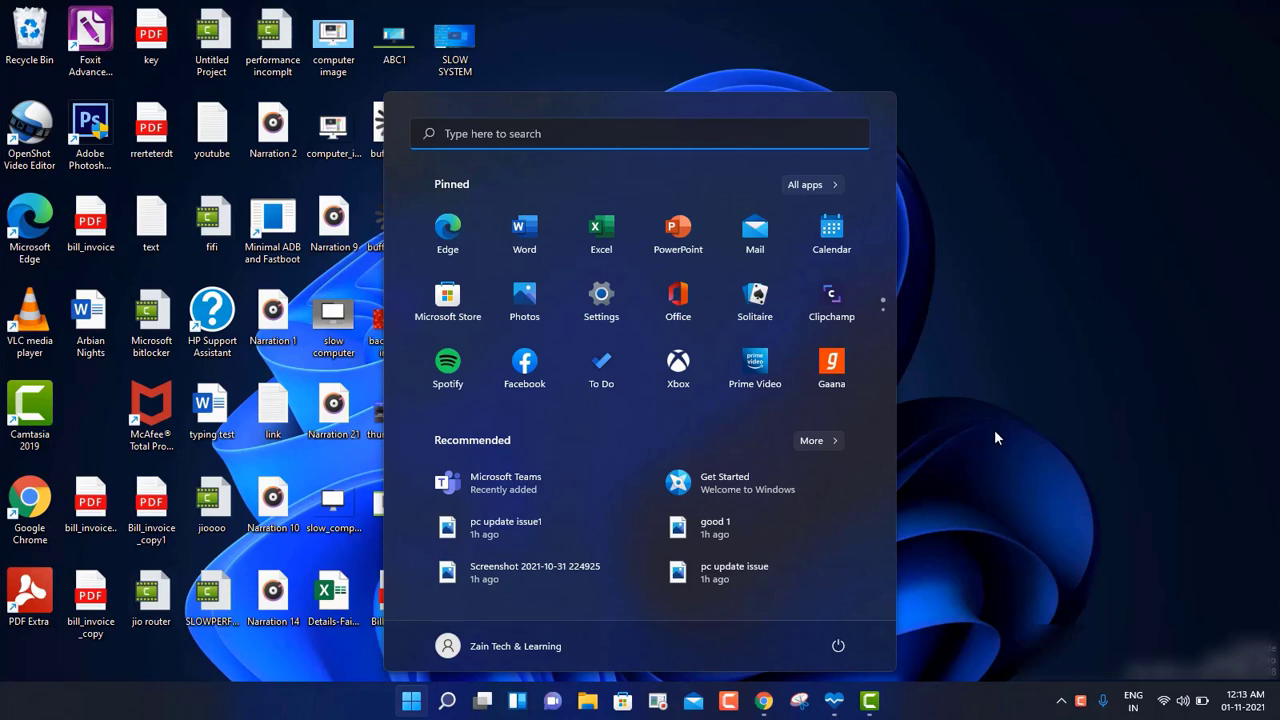
key(Escape)
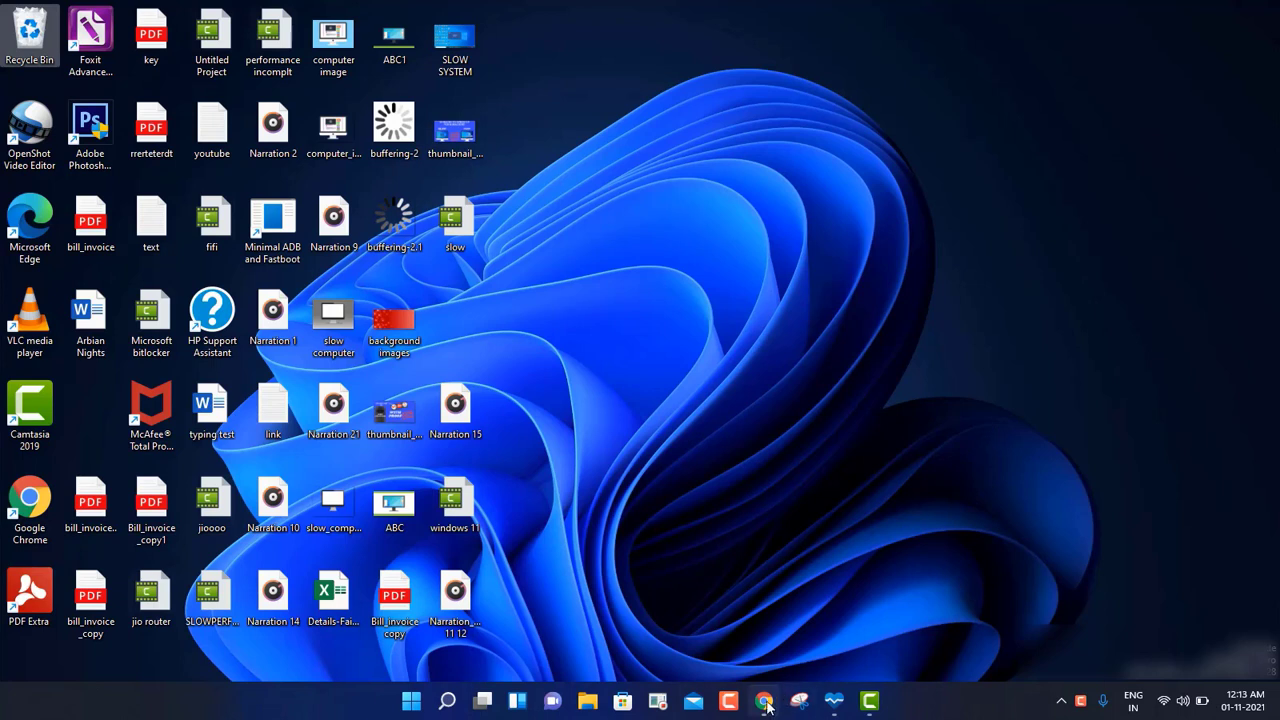
Step: Move the Chrome icon to the end of the taskbar and switch to Chrome
drag(767, 706, 869, 703)
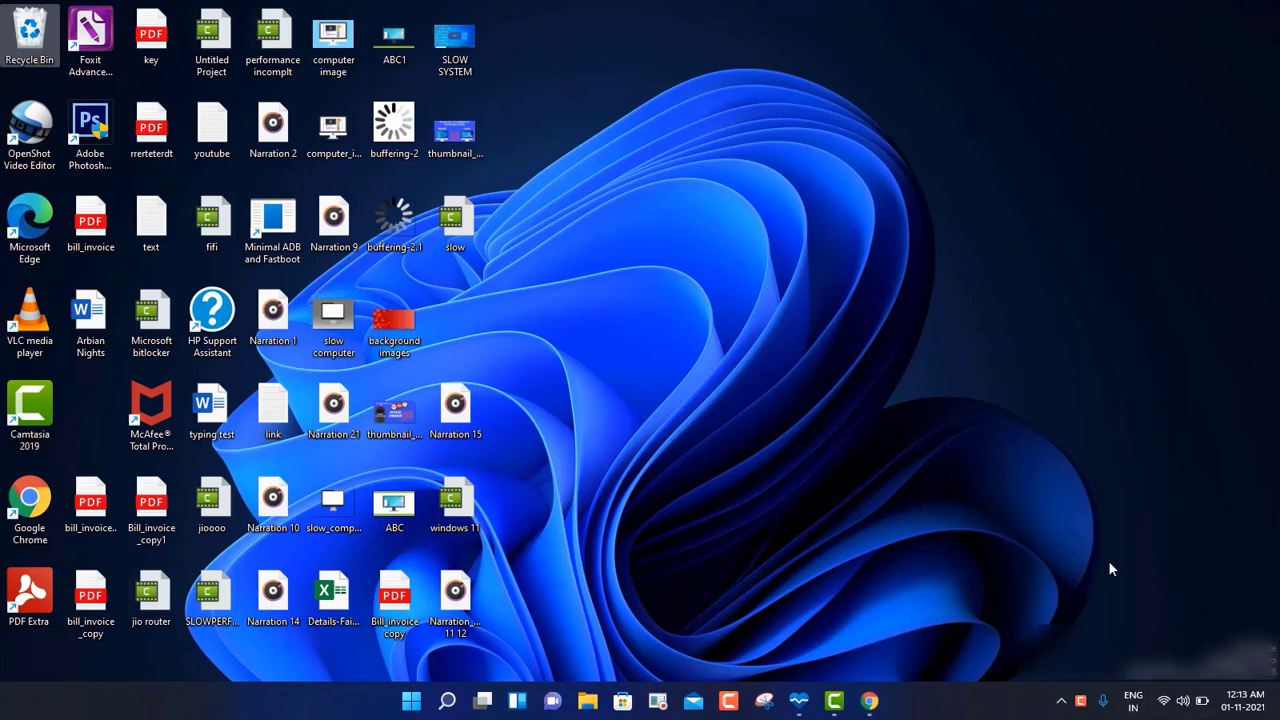
click(869, 701)
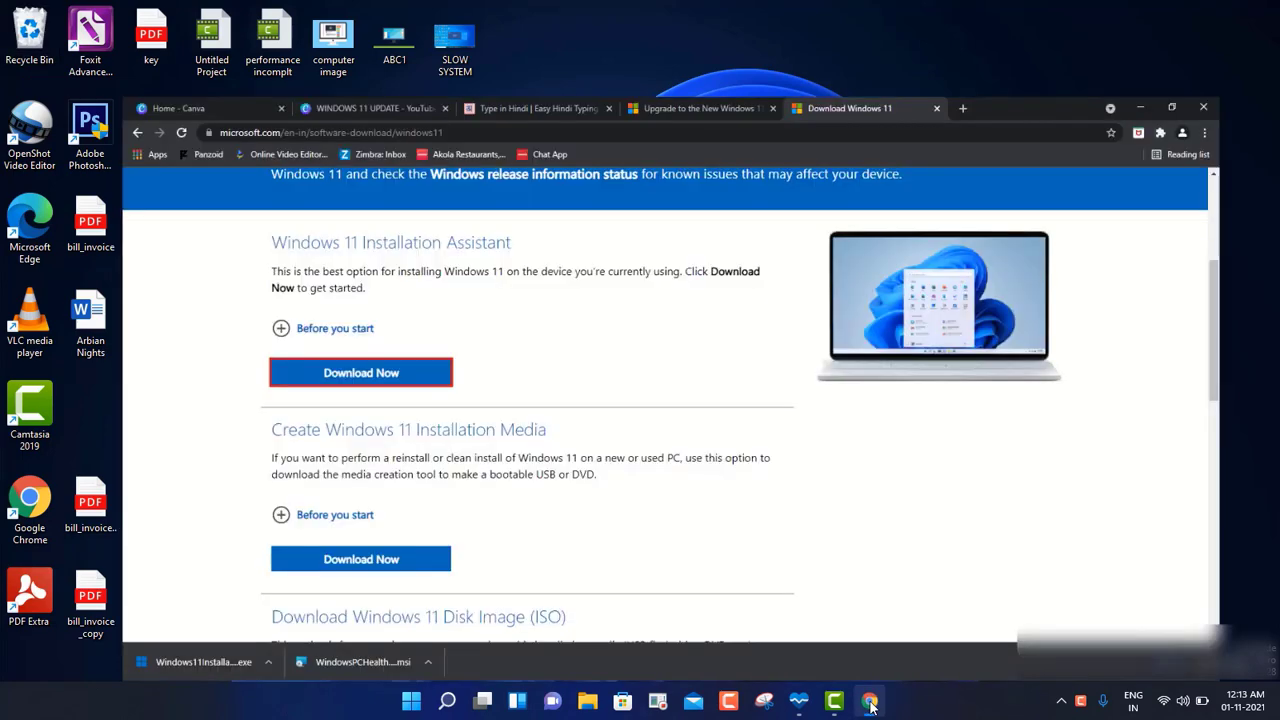
Step: Close the open Download Windows 11 page and search the web for "windows 11 update assistant"
click(950, 13)
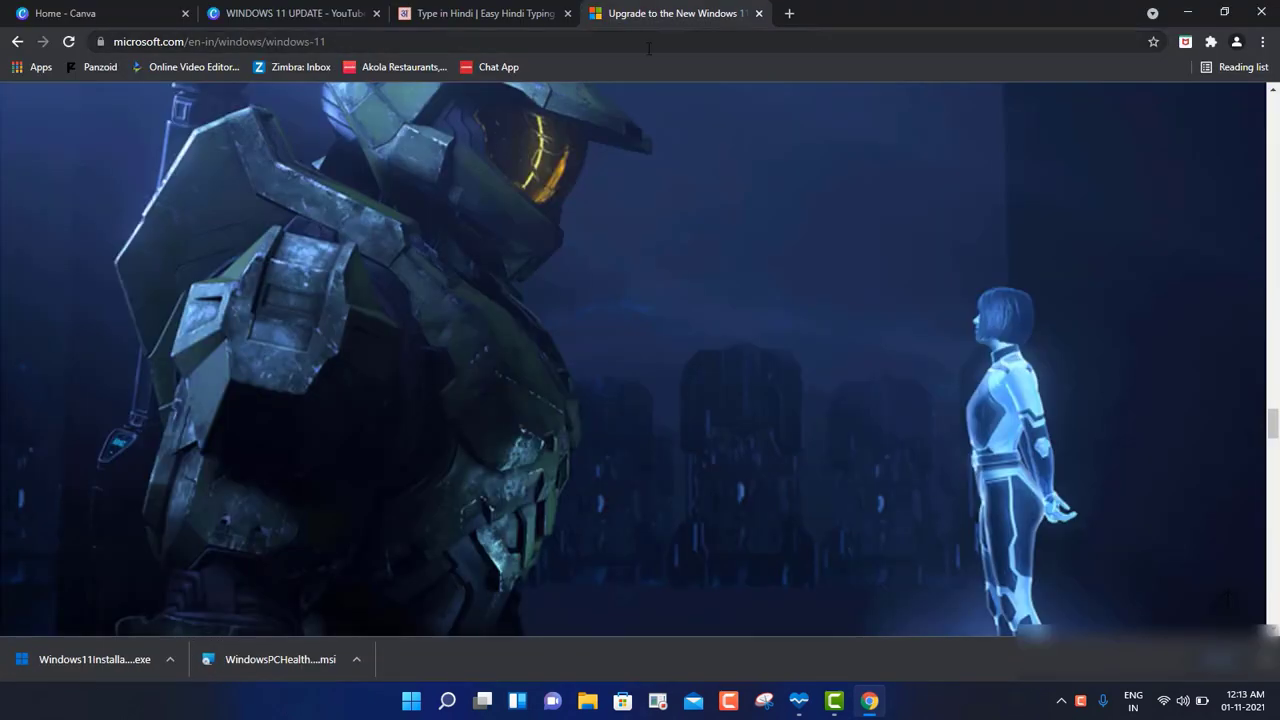
click(638, 42)
text(windo)
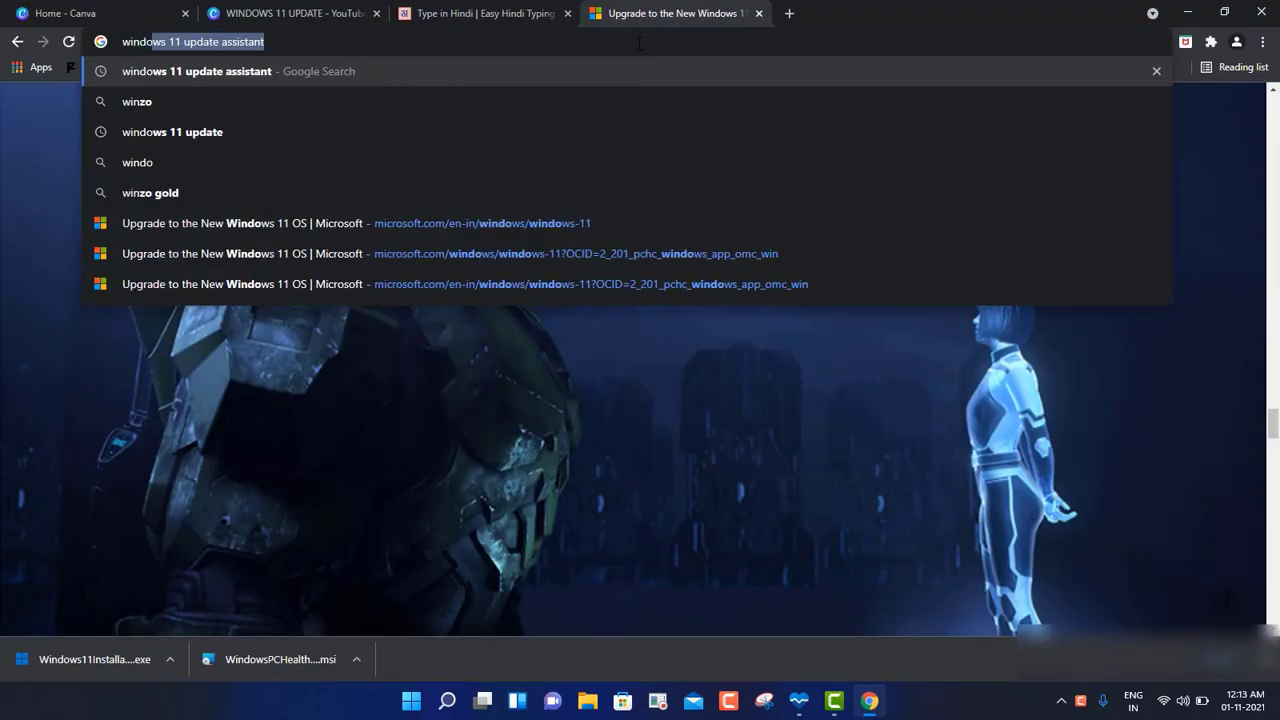
text(ws 1)
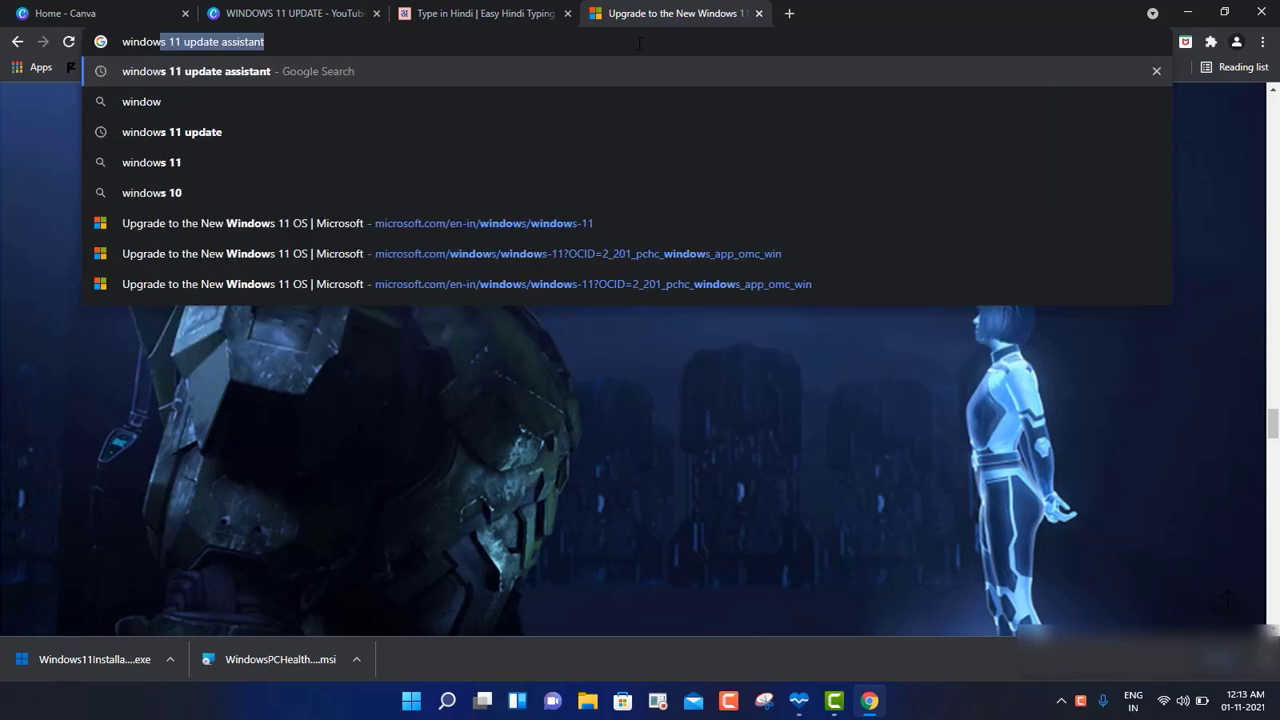
text(1 update assi)
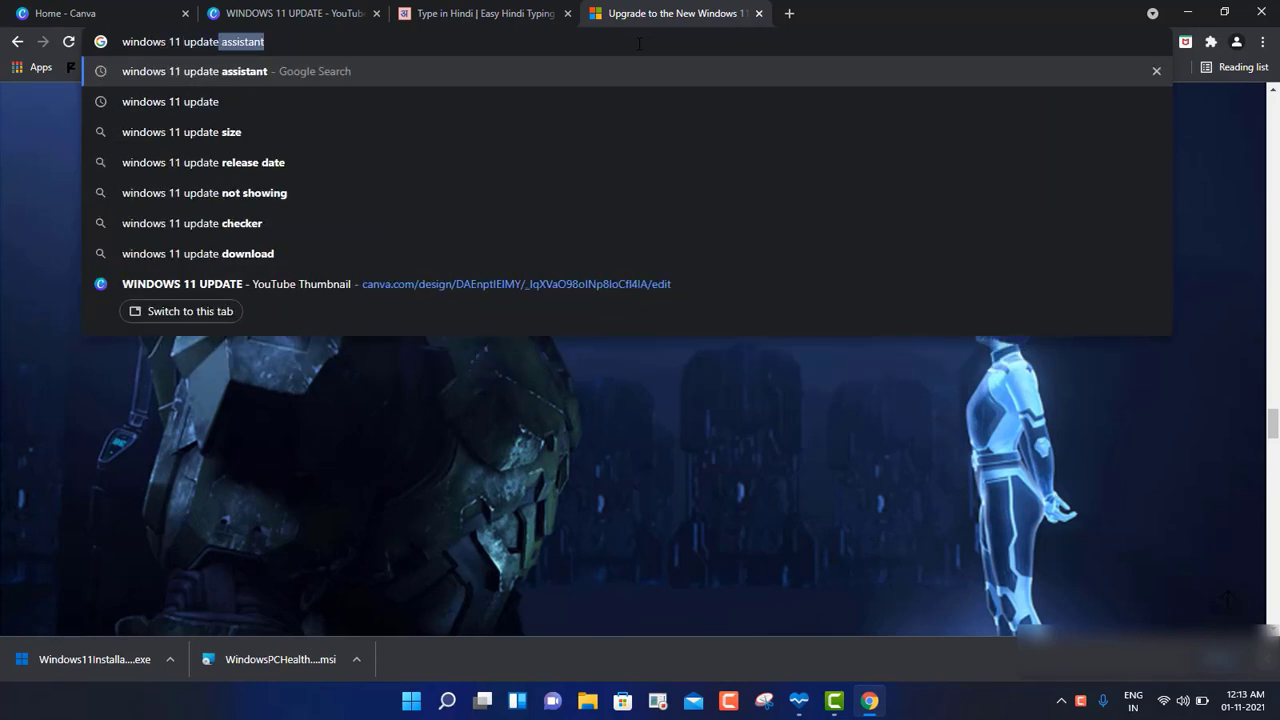
text(sta)
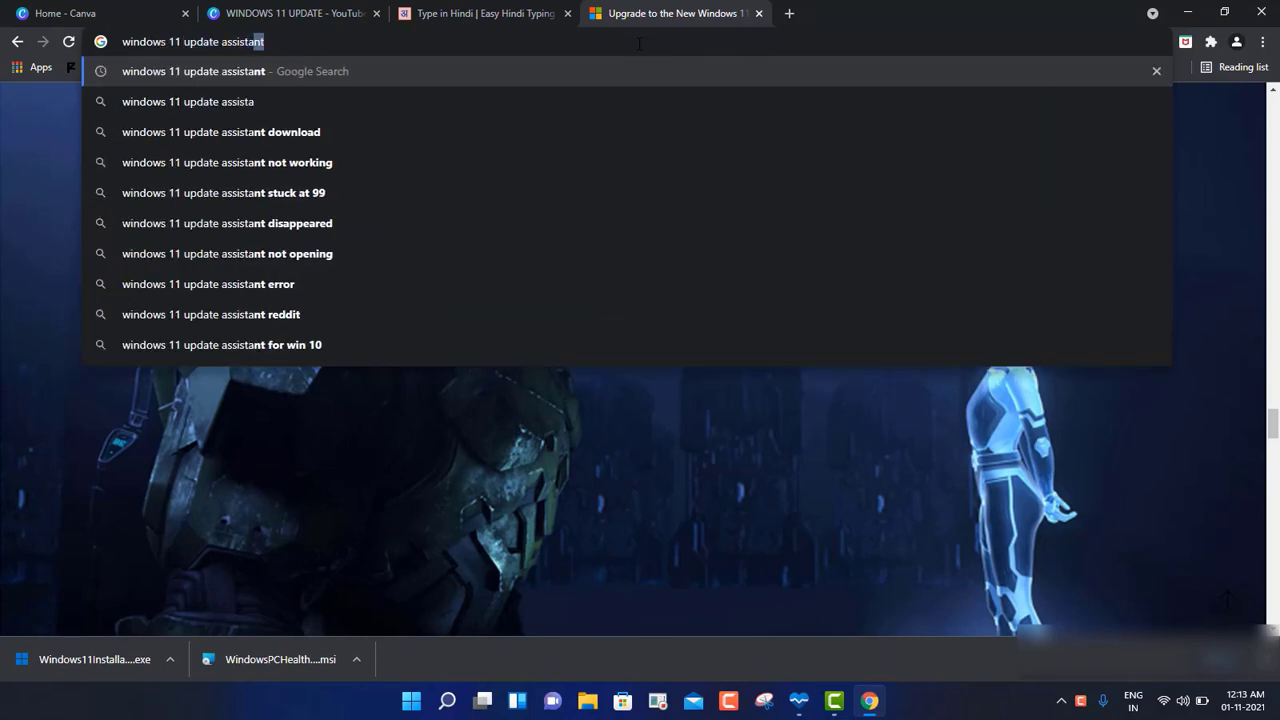
text(nt)
key(Return)
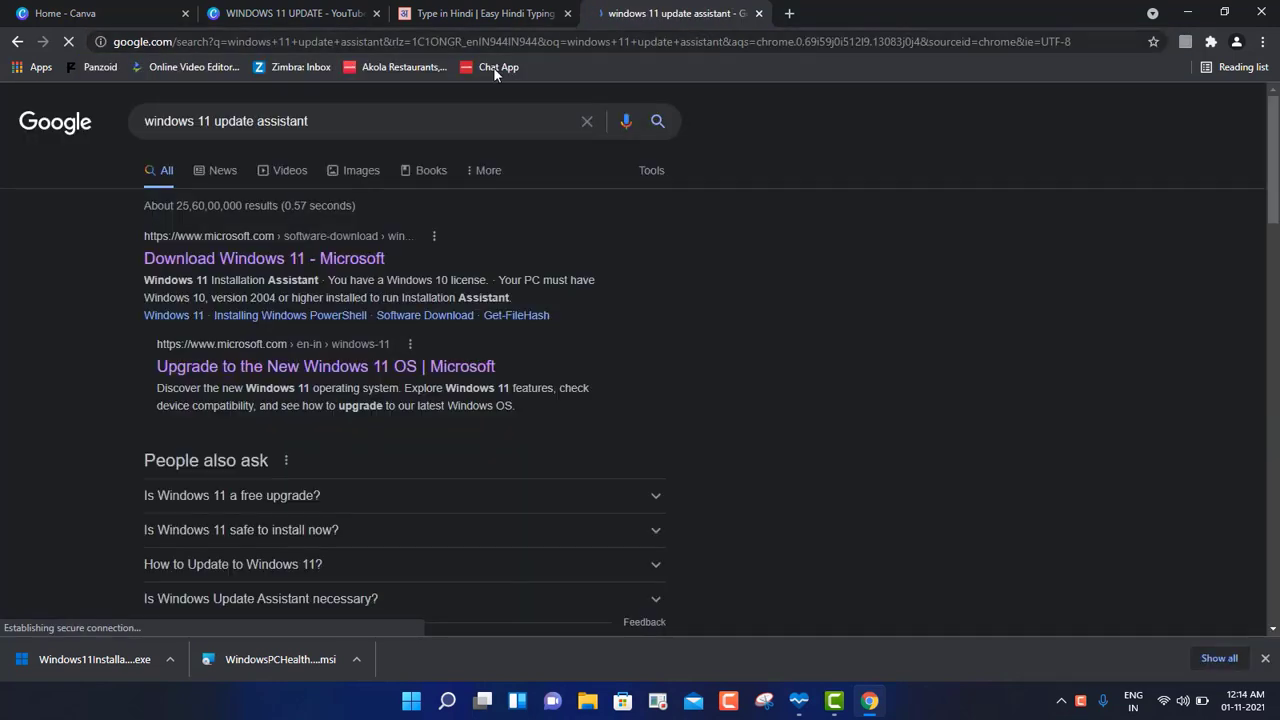
Step: Open Microsoft's Download Windows 11 search result and highlight the Windows 11 Installation Assistant heading
click(239, 262)
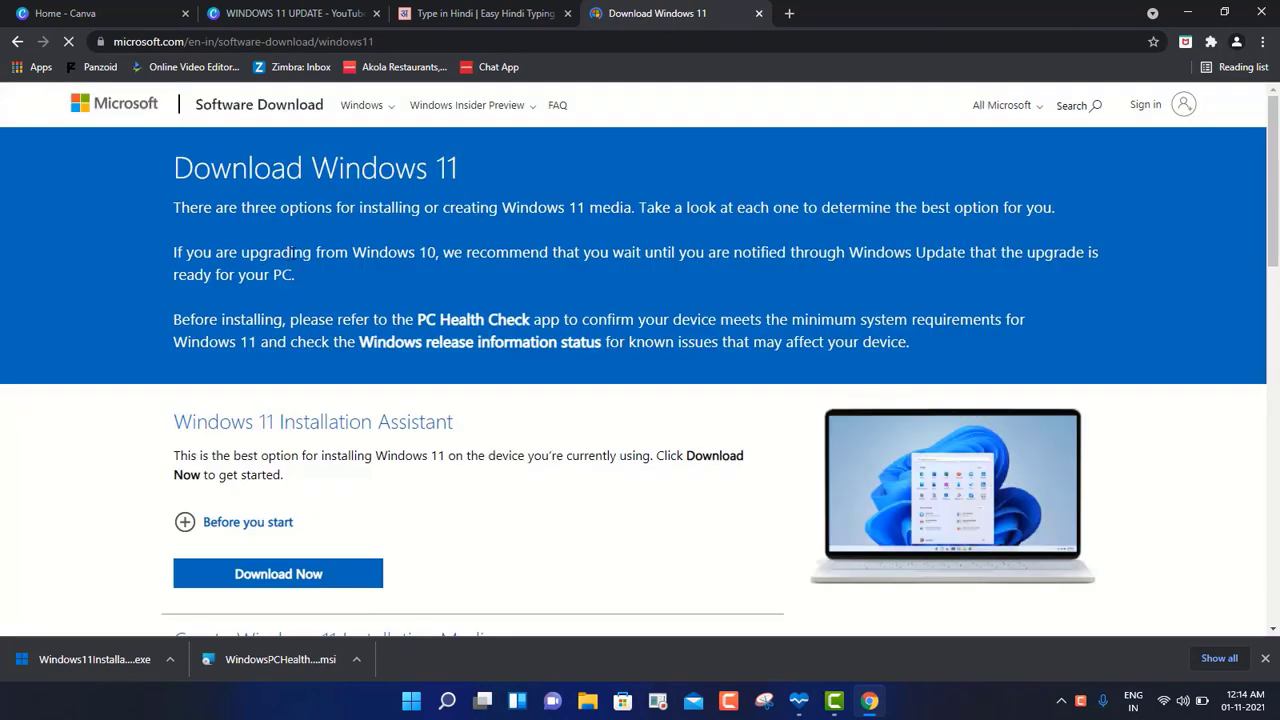
scroll(167, 400, down, 1)
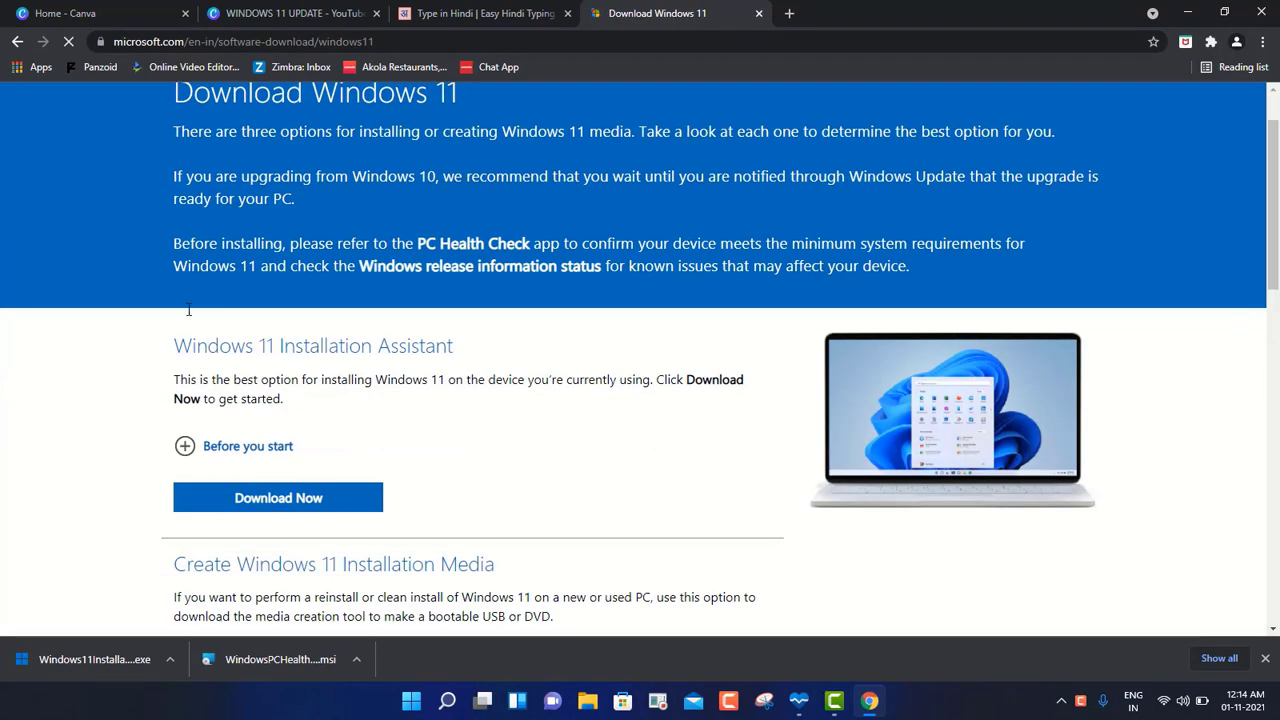
scroll(167, 400, up, 1)
drag(167, 400, 491, 408)
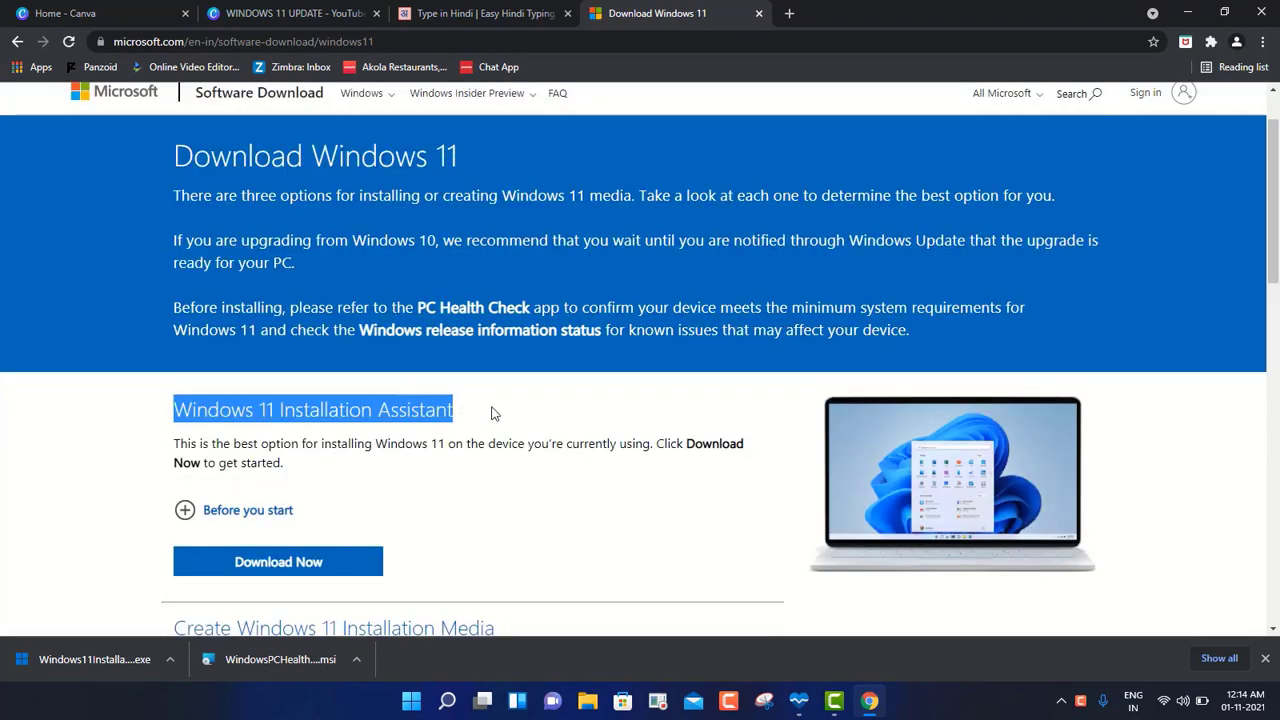
Step: Highlight the Create Windows 11 Installation Media section, then expand and read through its Before you start notes
scroll(473, 244, down, 2)
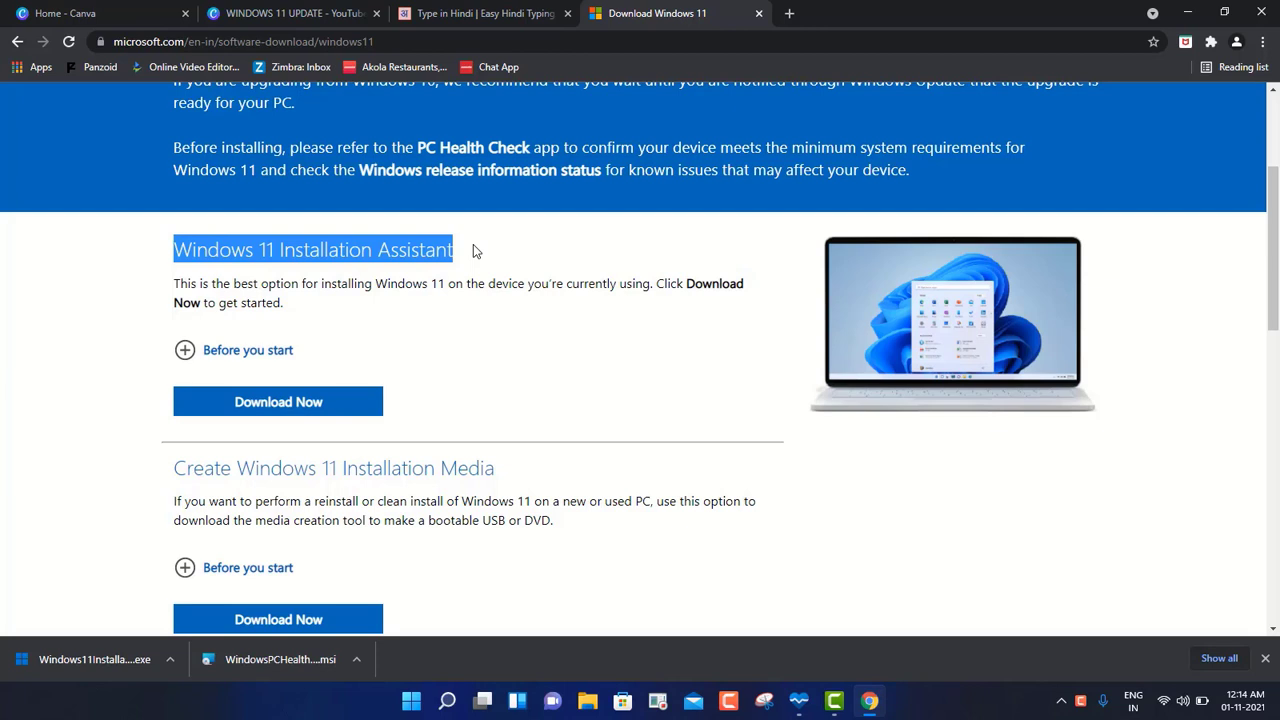
scroll(473, 244, down, 1)
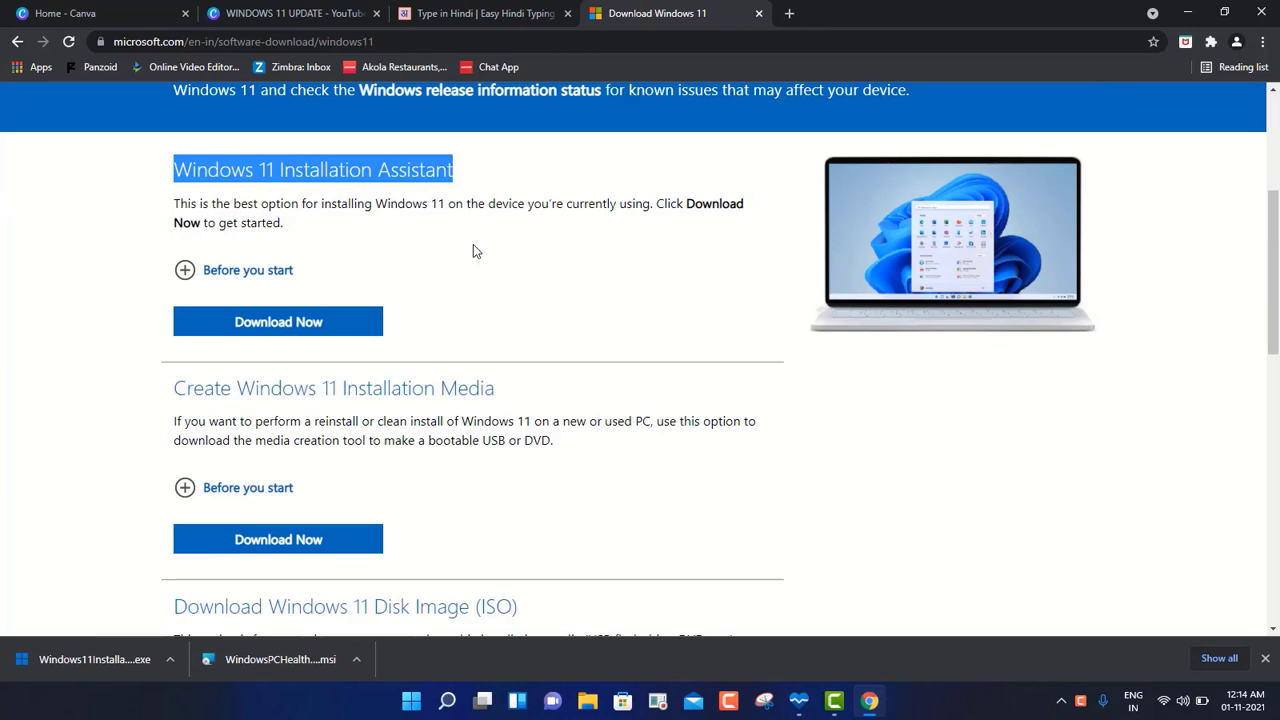
drag(148, 396, 549, 416)
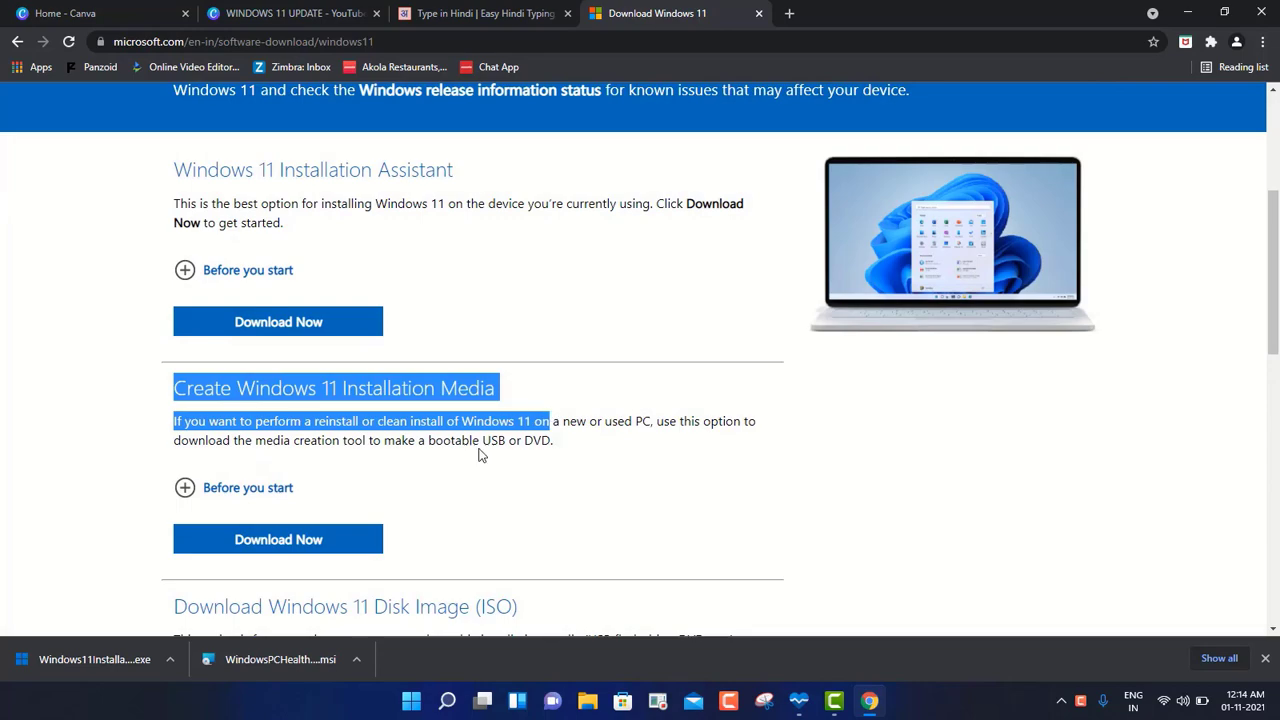
click(482, 487)
click(251, 448)
scroll(677, 420, down, 12)
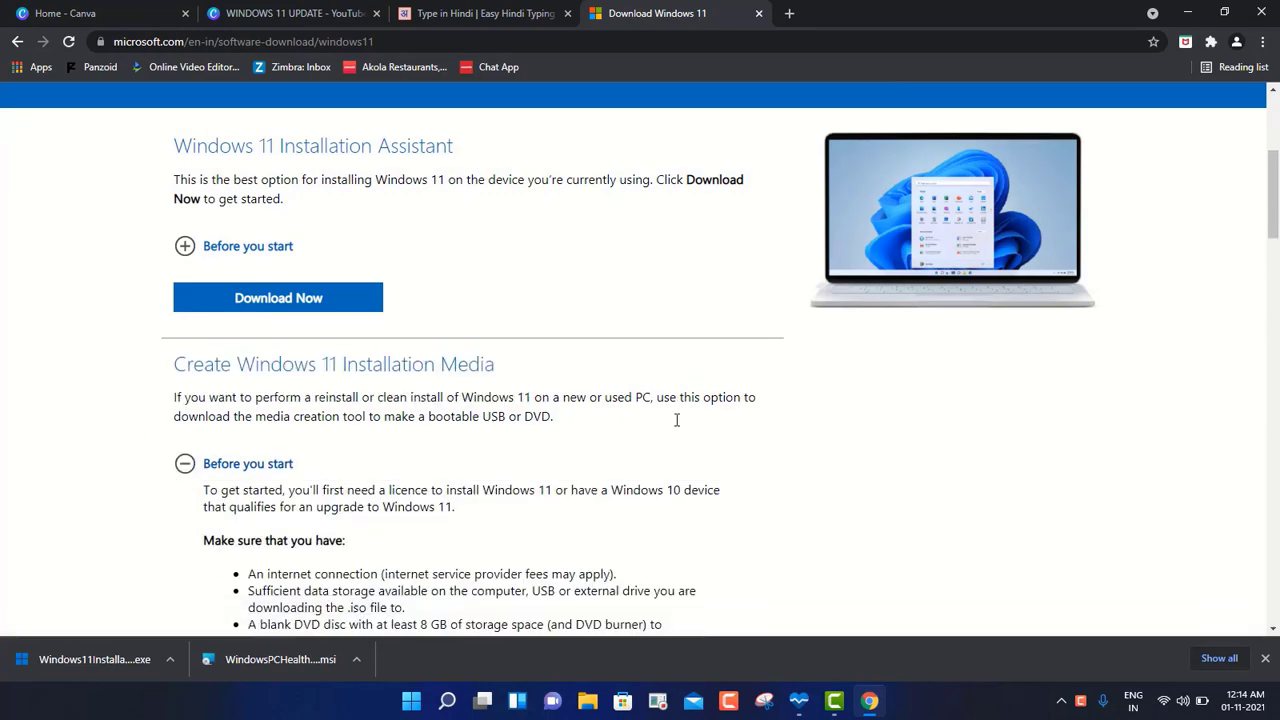
scroll(683, 403, down, 5)
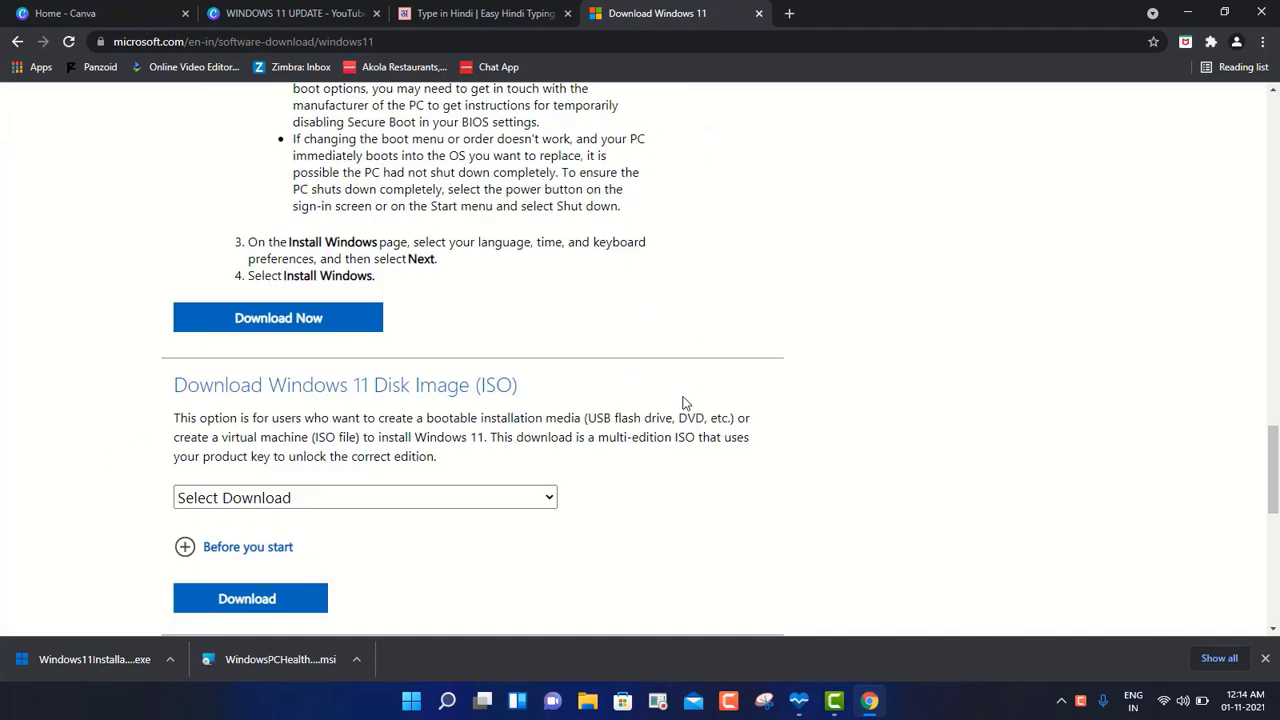
Step: Highlight the Download Windows 11 Disk Image (ISO) heading
scroll(423, 251, down, 2)
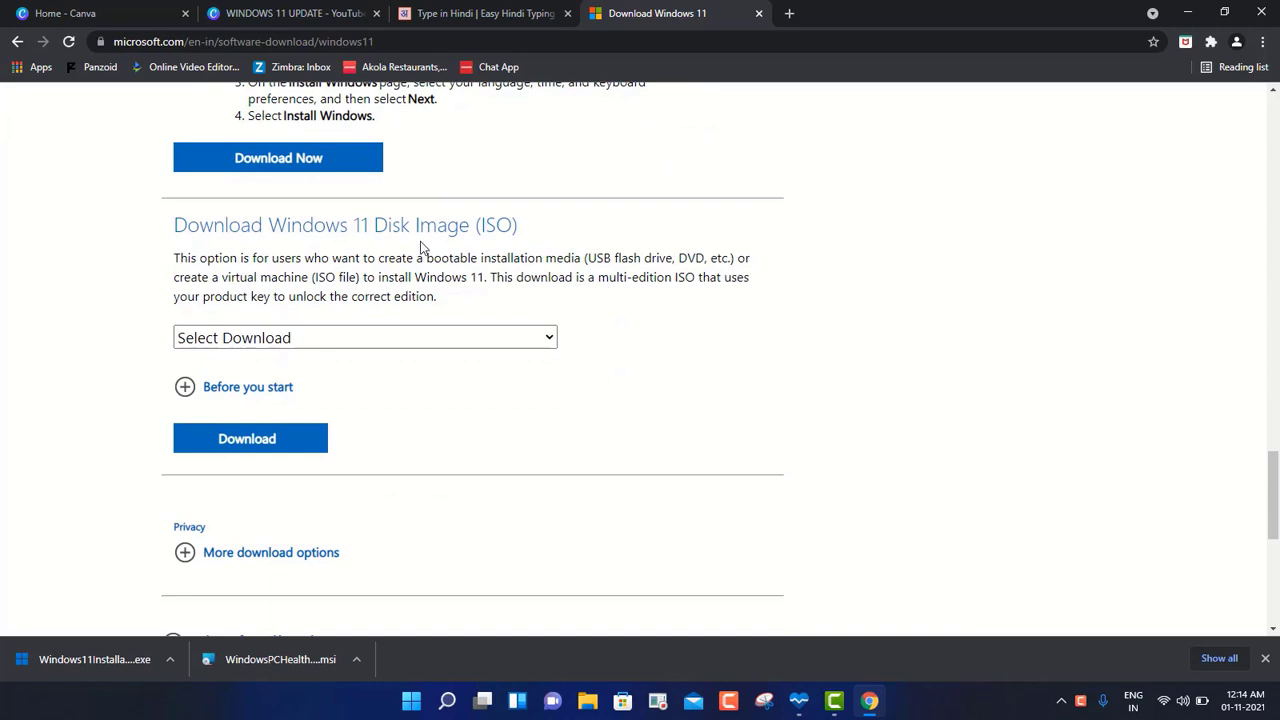
double_click(218, 228)
drag(343, 235, 551, 240)
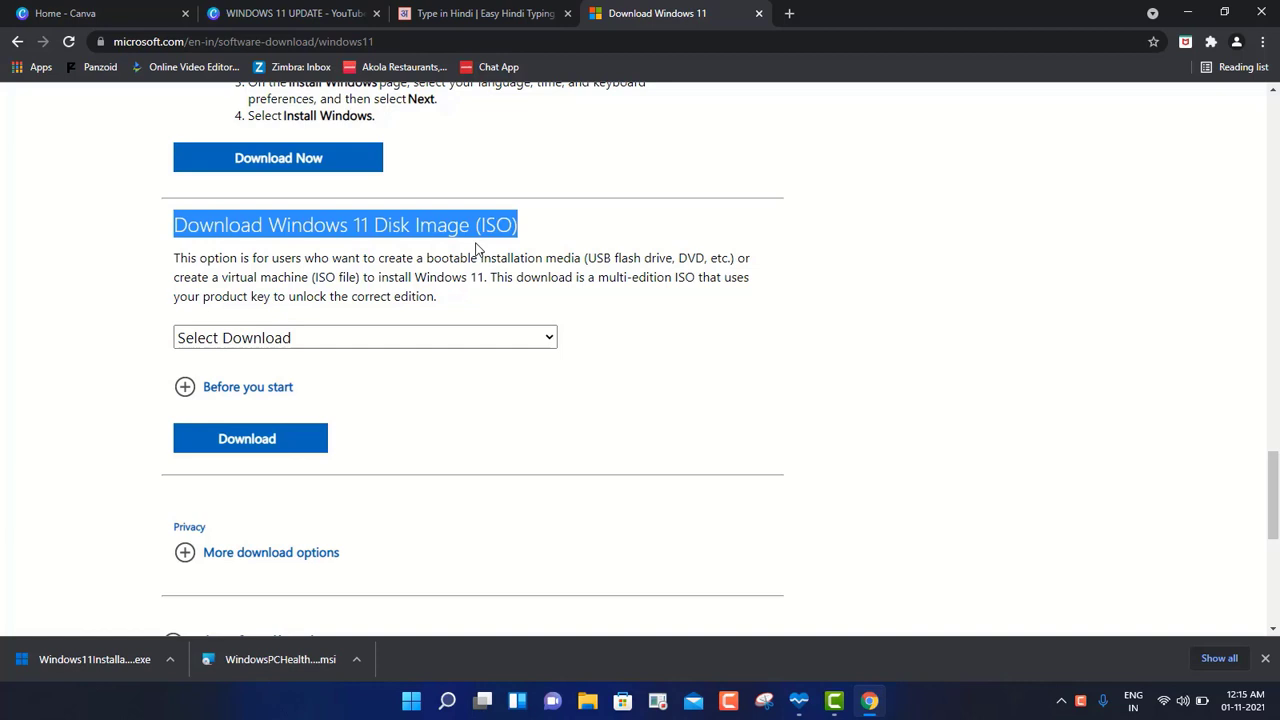
Step: Choose Windows 11 as the disk image (ISO) to download and submit the download request
click(474, 337)
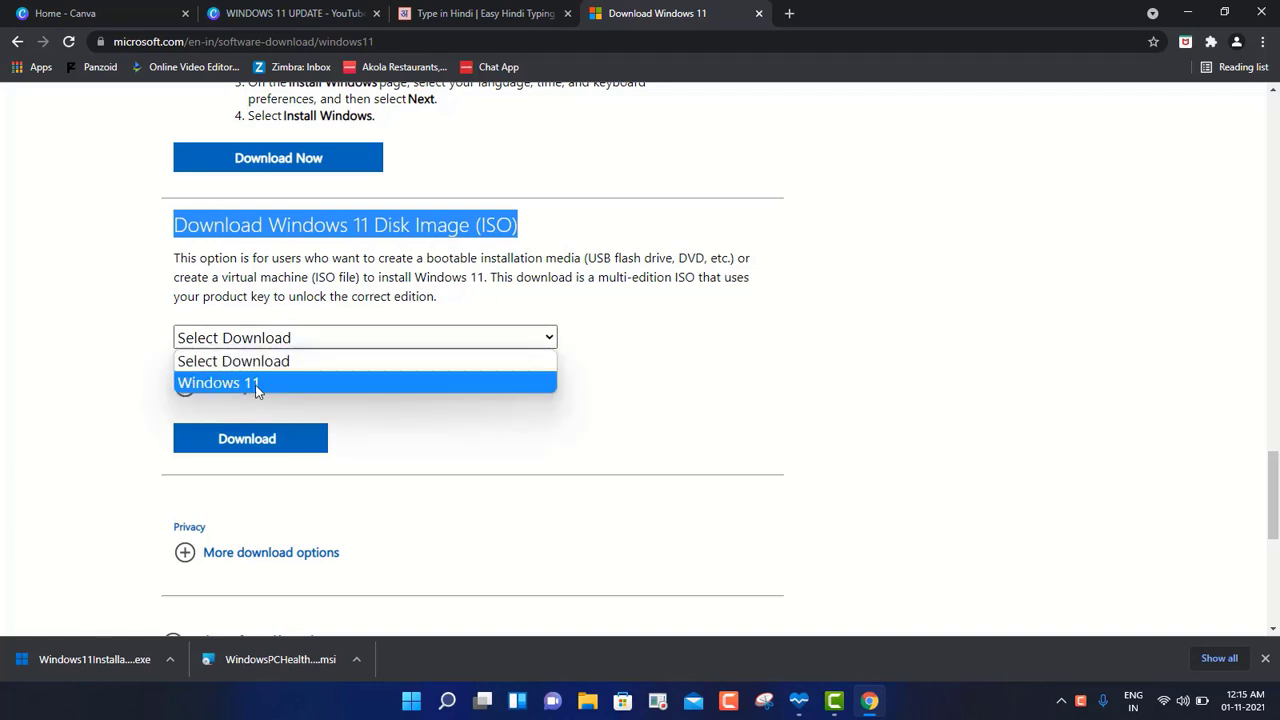
click(371, 380)
scroll(277, 306, down, 1)
click(246, 357)
scroll(246, 360, down, 2)
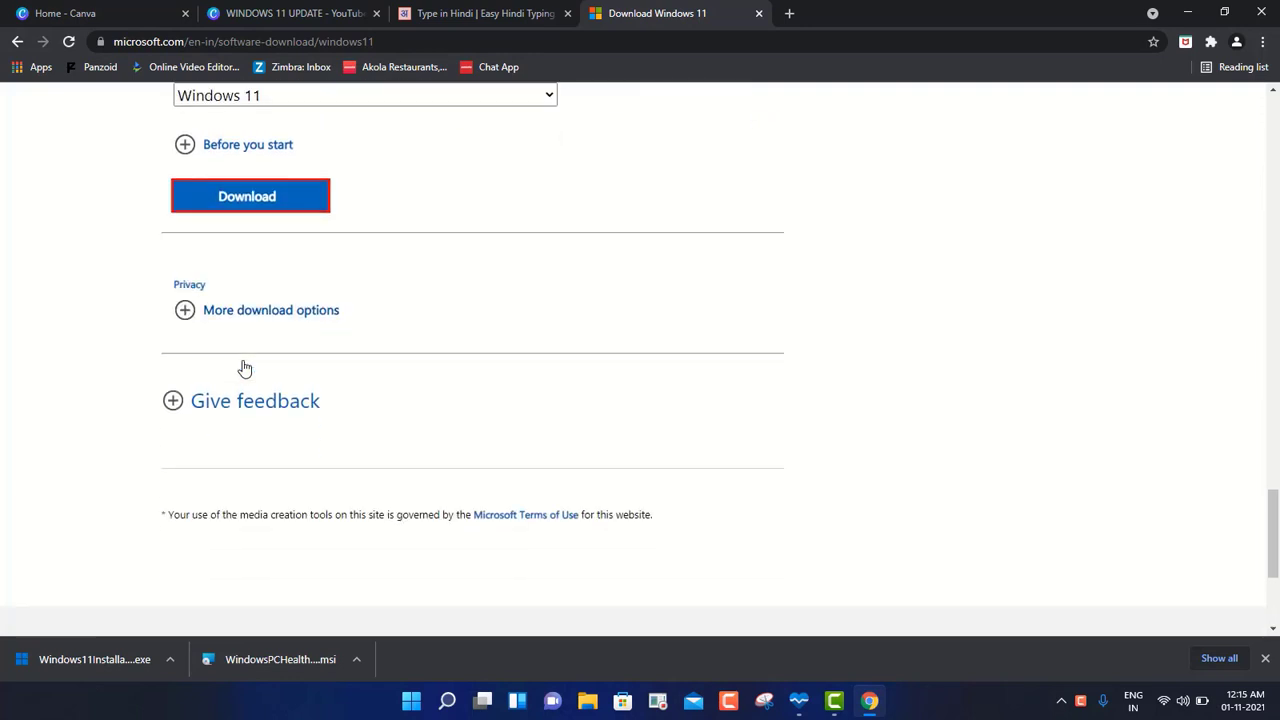
Step: Select English International as the Windows 11 product language and confirm the choice
scroll(354, 343, down, 1)
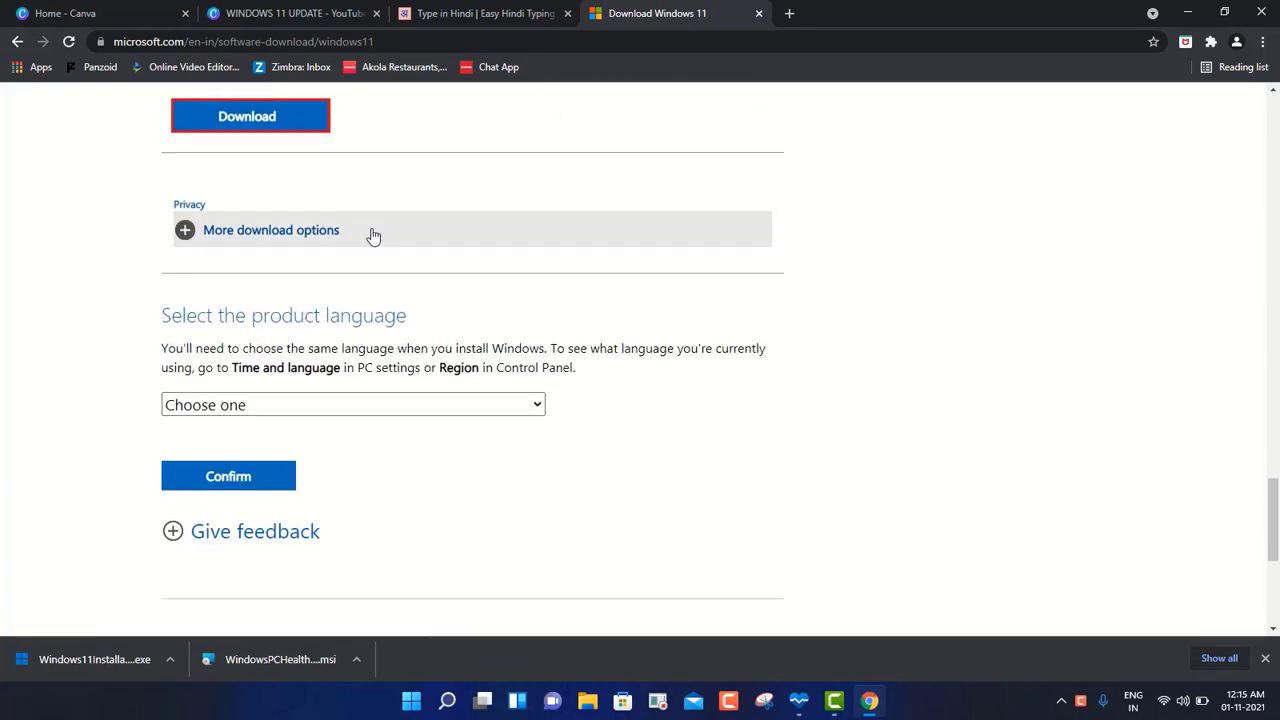
scroll(368, 242, up, 1)
scroll(368, 245, down, 1)
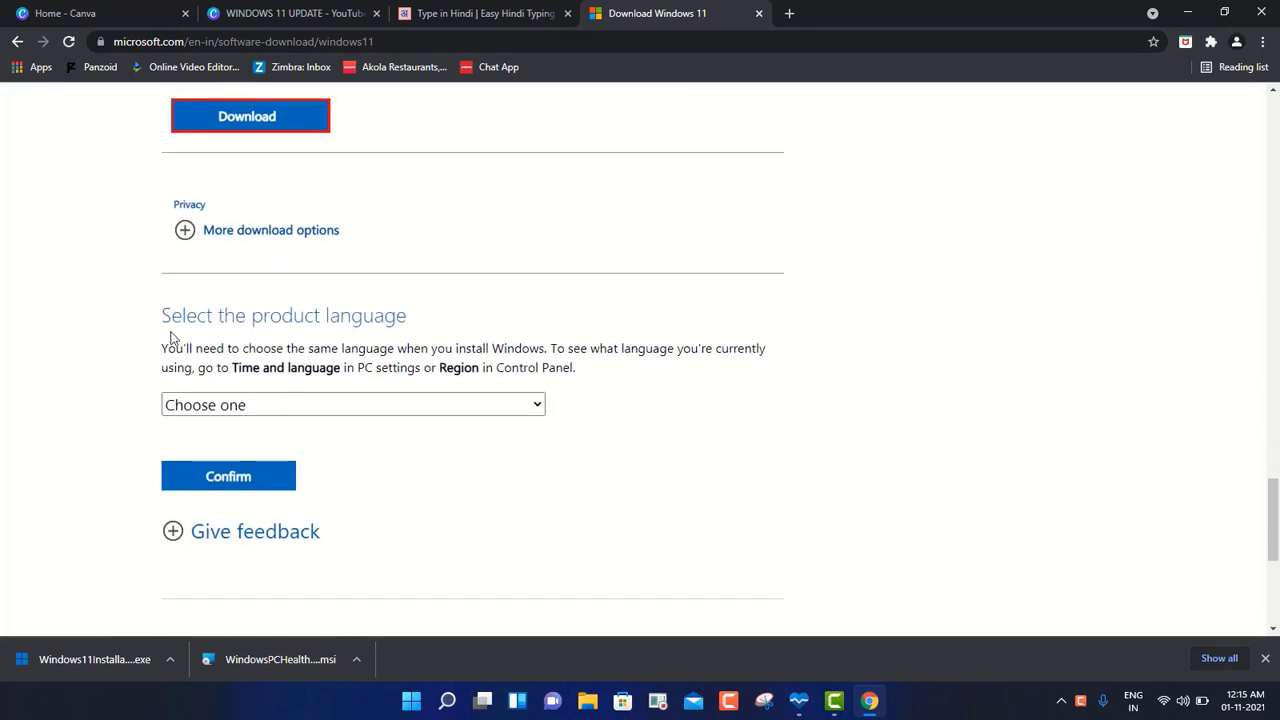
click(511, 405)
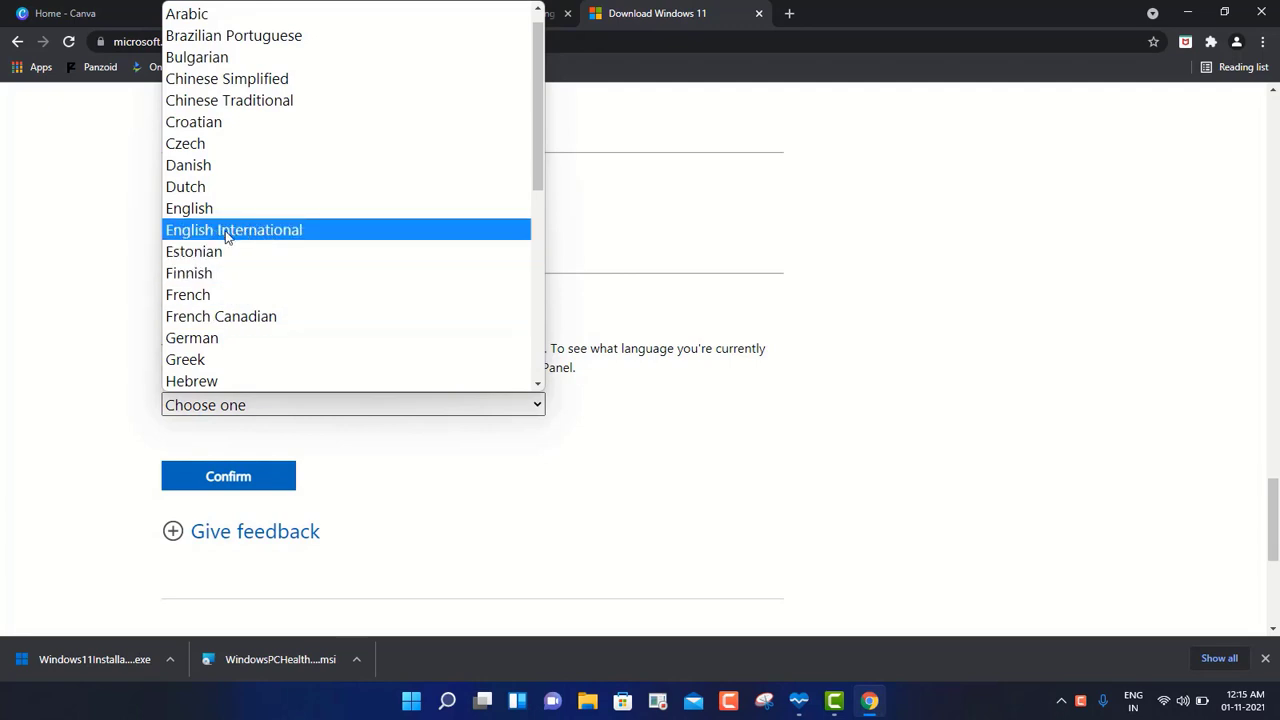
click(243, 230)
scroll(286, 434, down, 2)
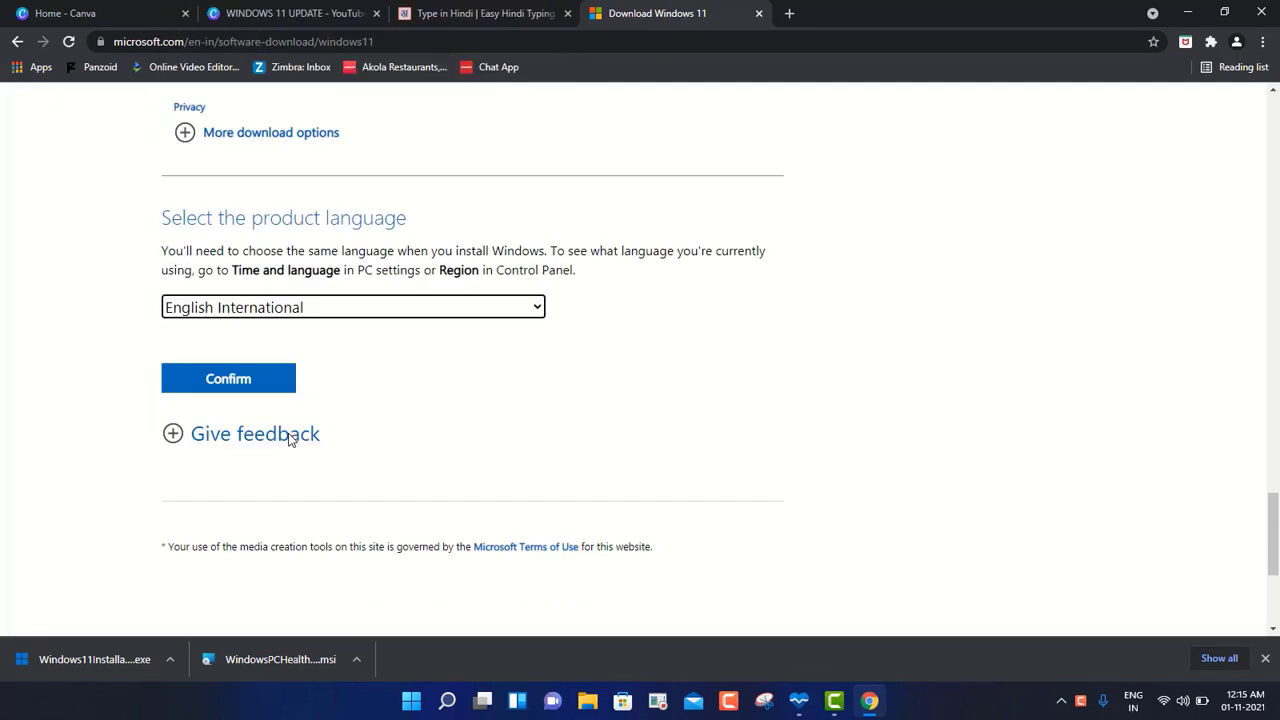
click(232, 317)
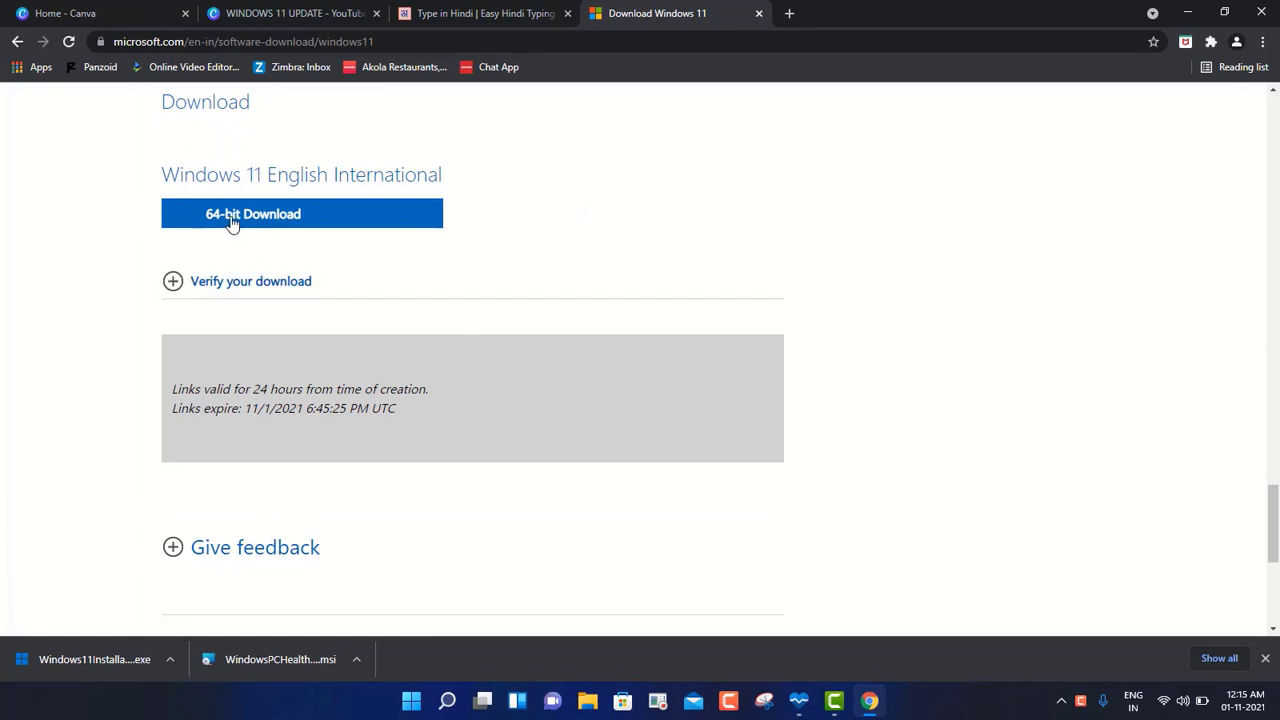
Step: Start the 64-bit Windows 11 English International download and cancel it from the browser's downloads list
scroll(212, 205, up, 1)
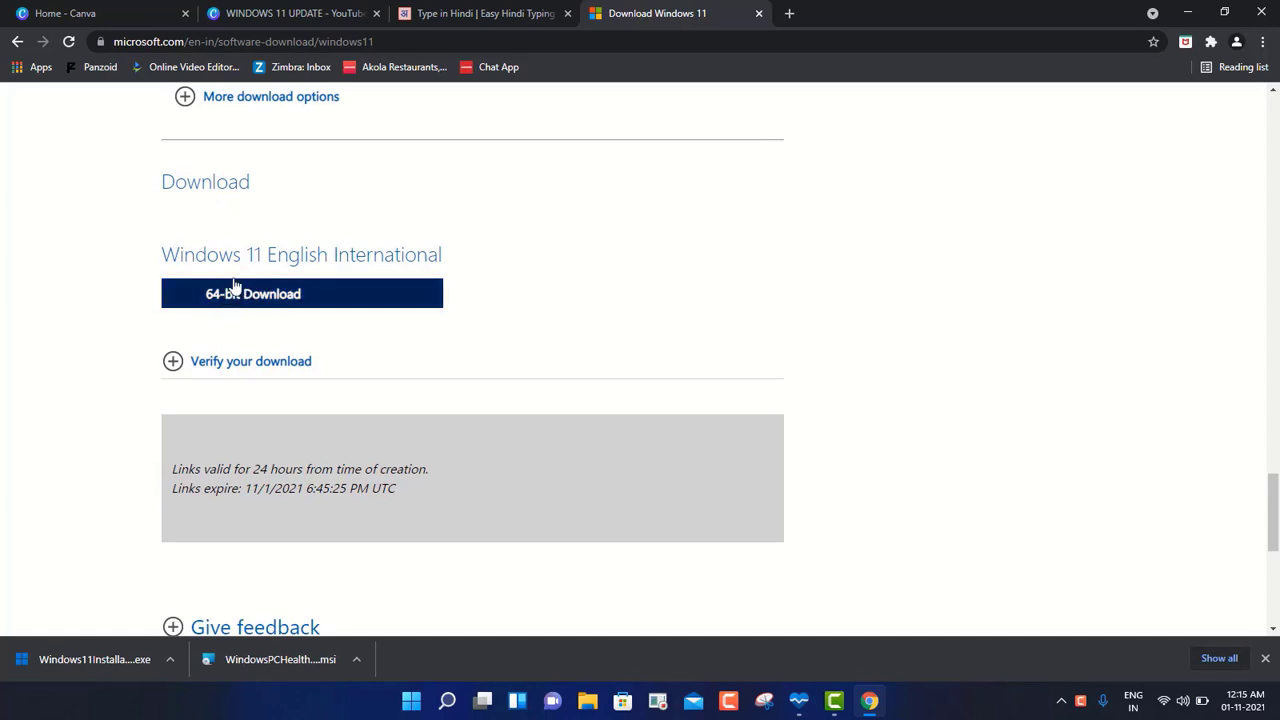
click(280, 300)
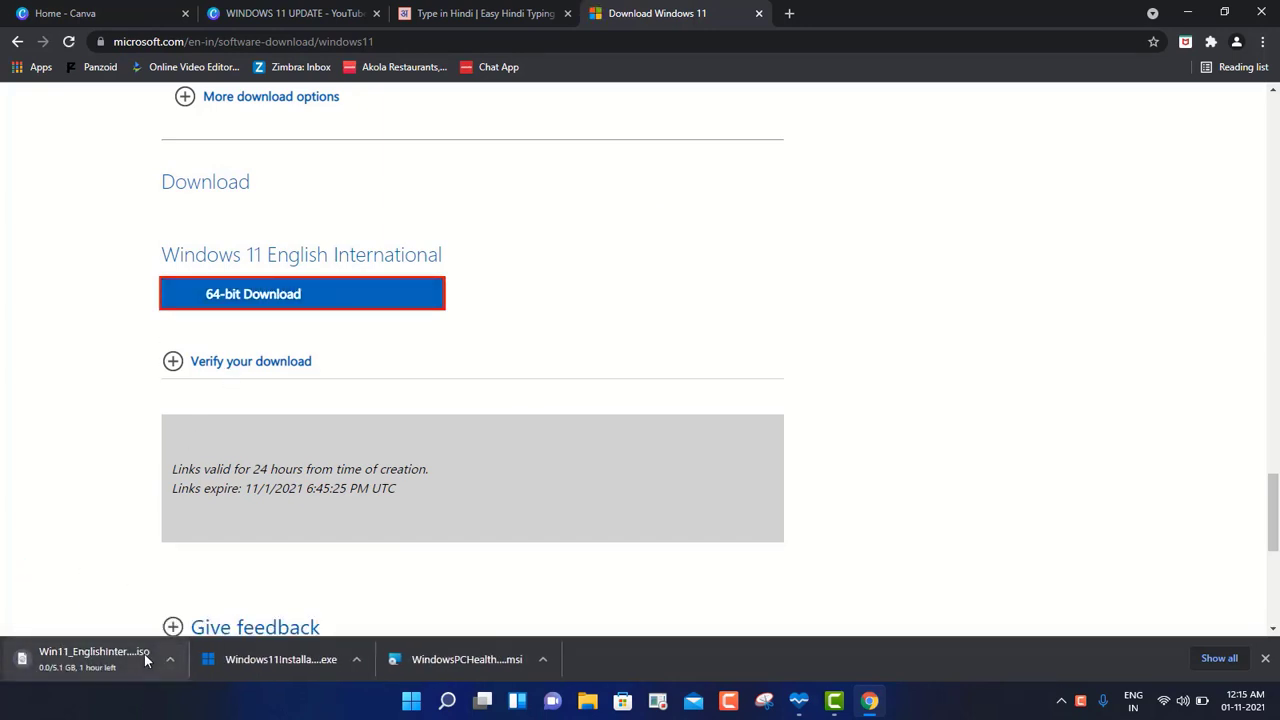
click(1263, 41)
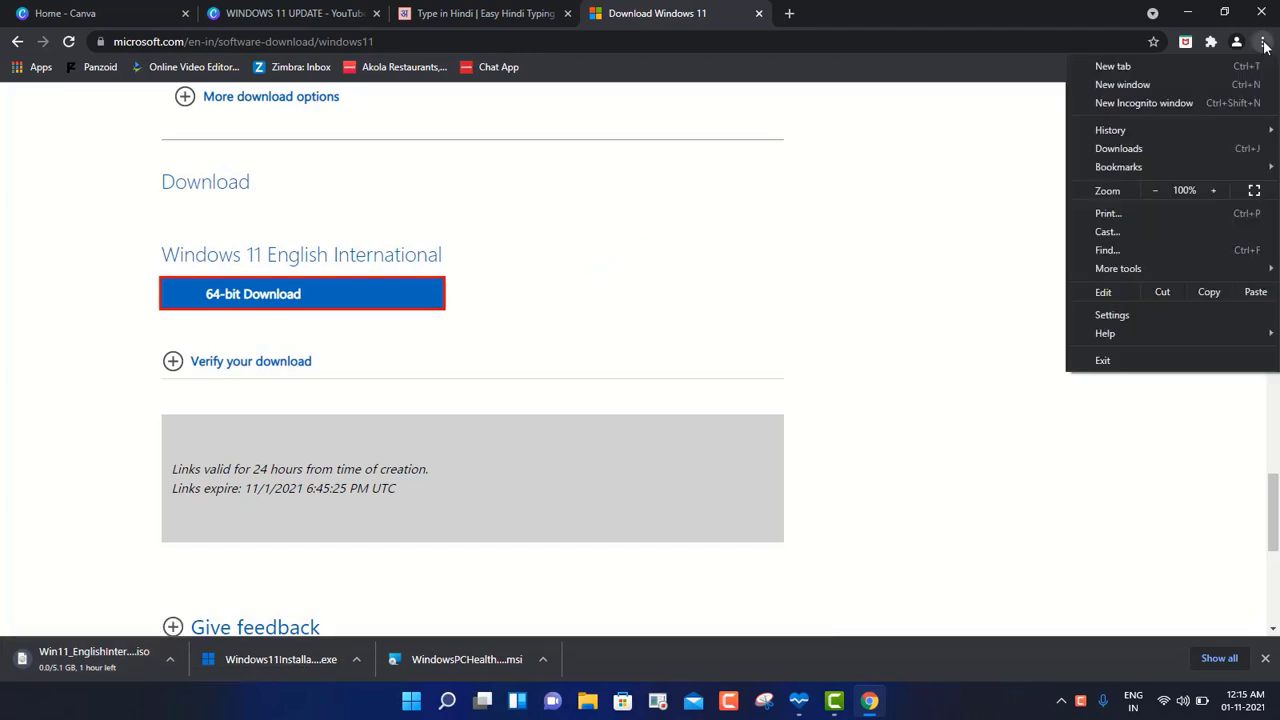
click(1118, 148)
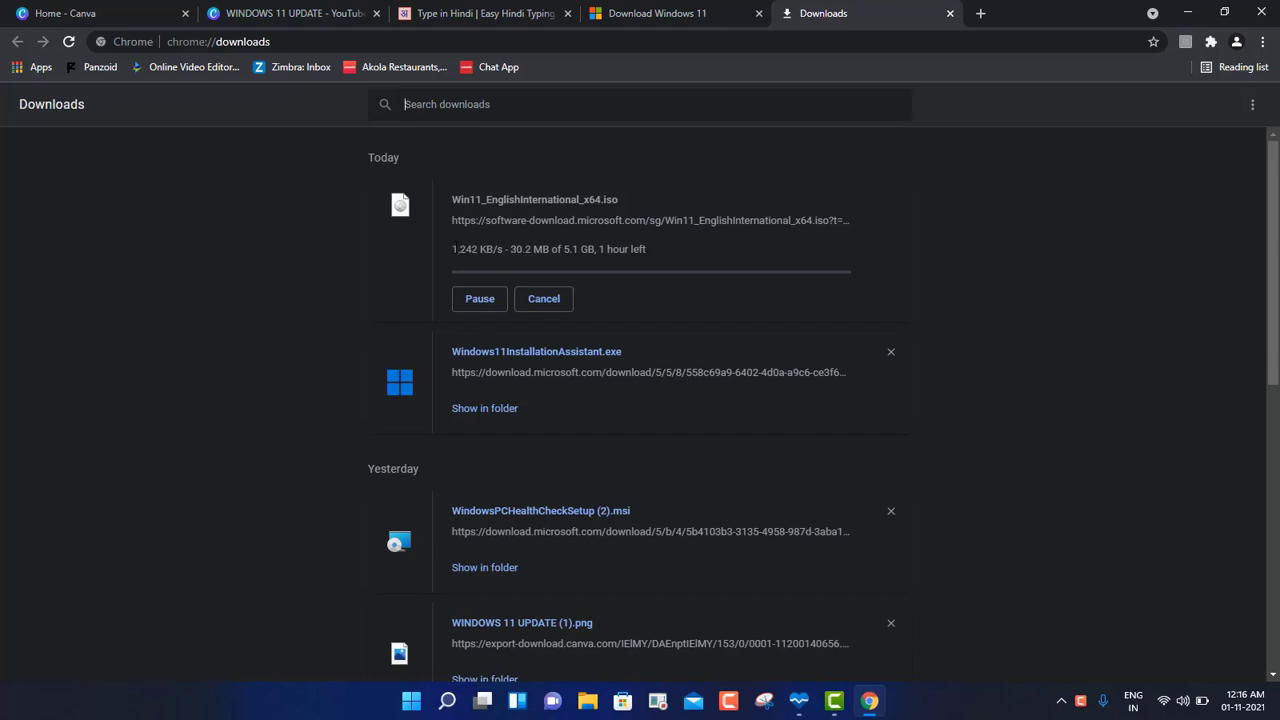
drag(452, 249, 656, 247)
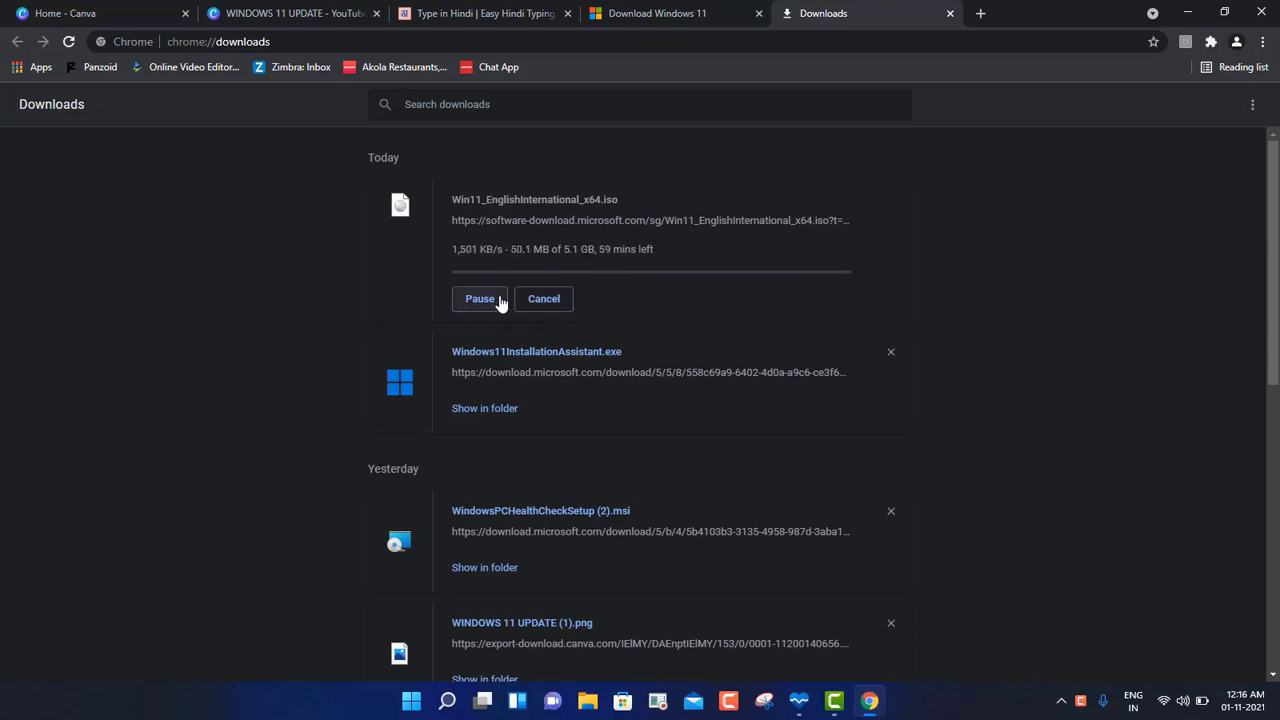
click(555, 300)
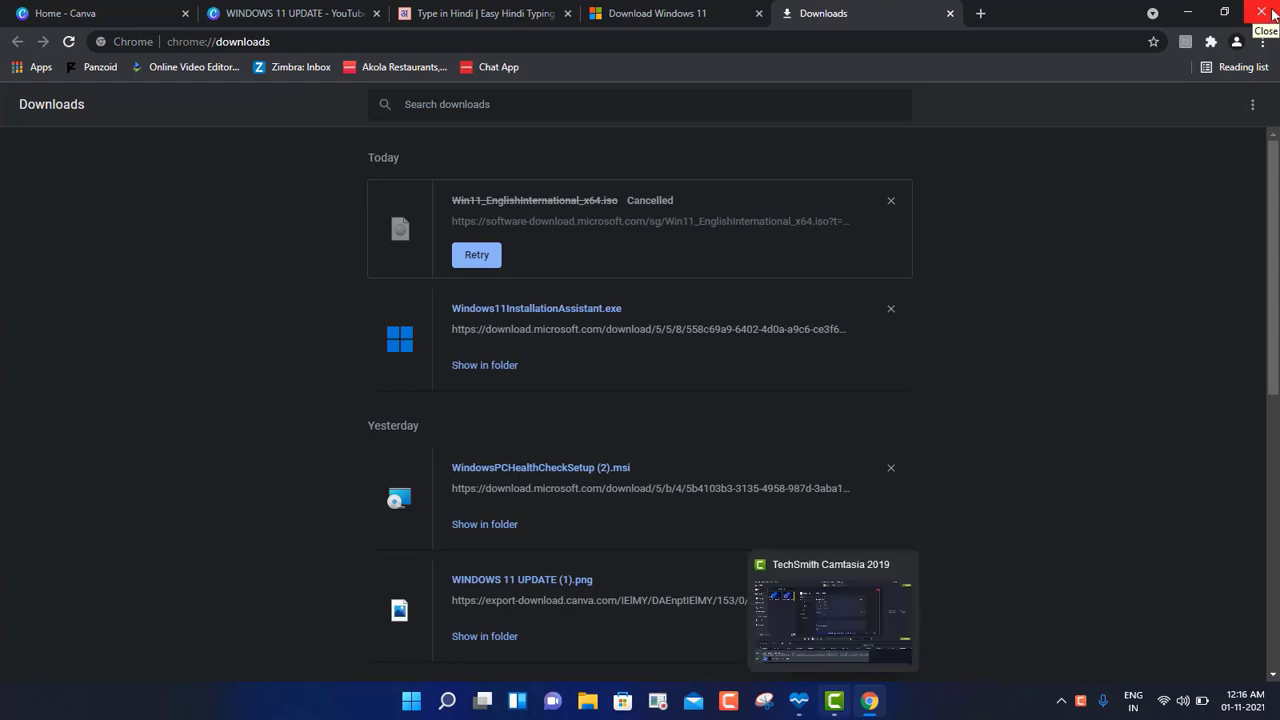
Step: Close the browser and select Local Disk (E:) under This PC in File Explorer
key(alt+F4)
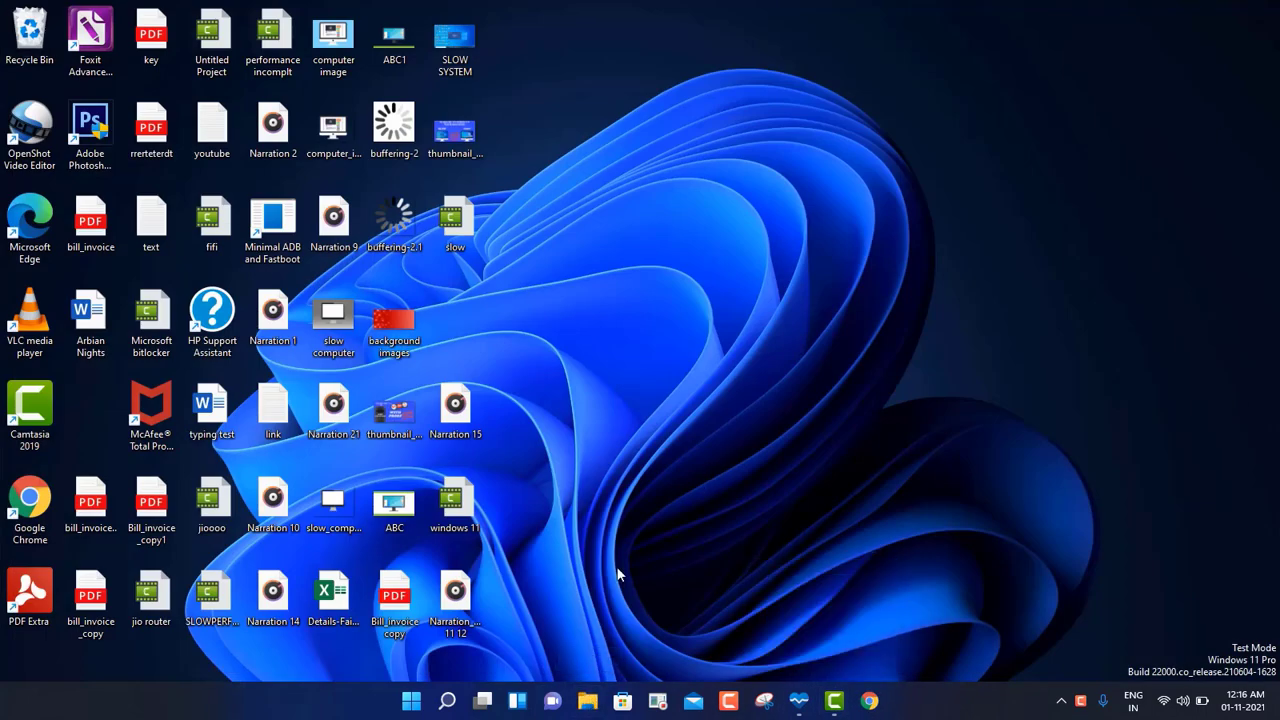
click(588, 703)
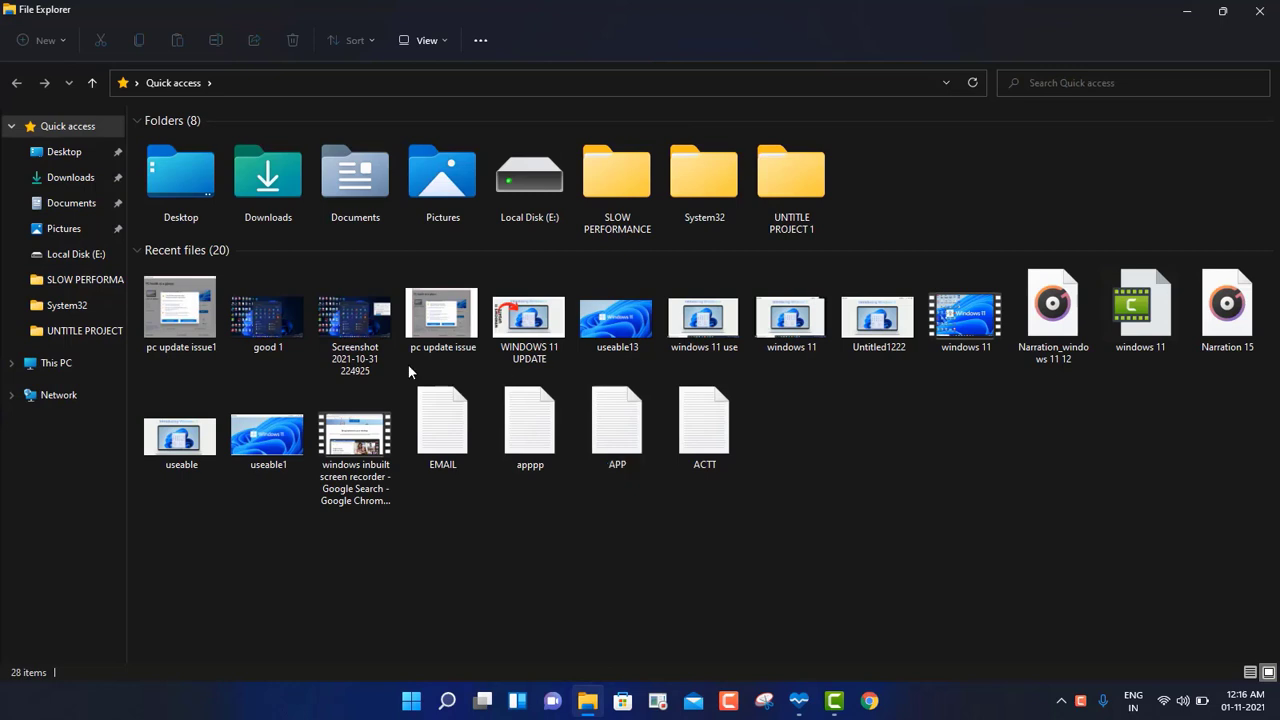
click(58, 364)
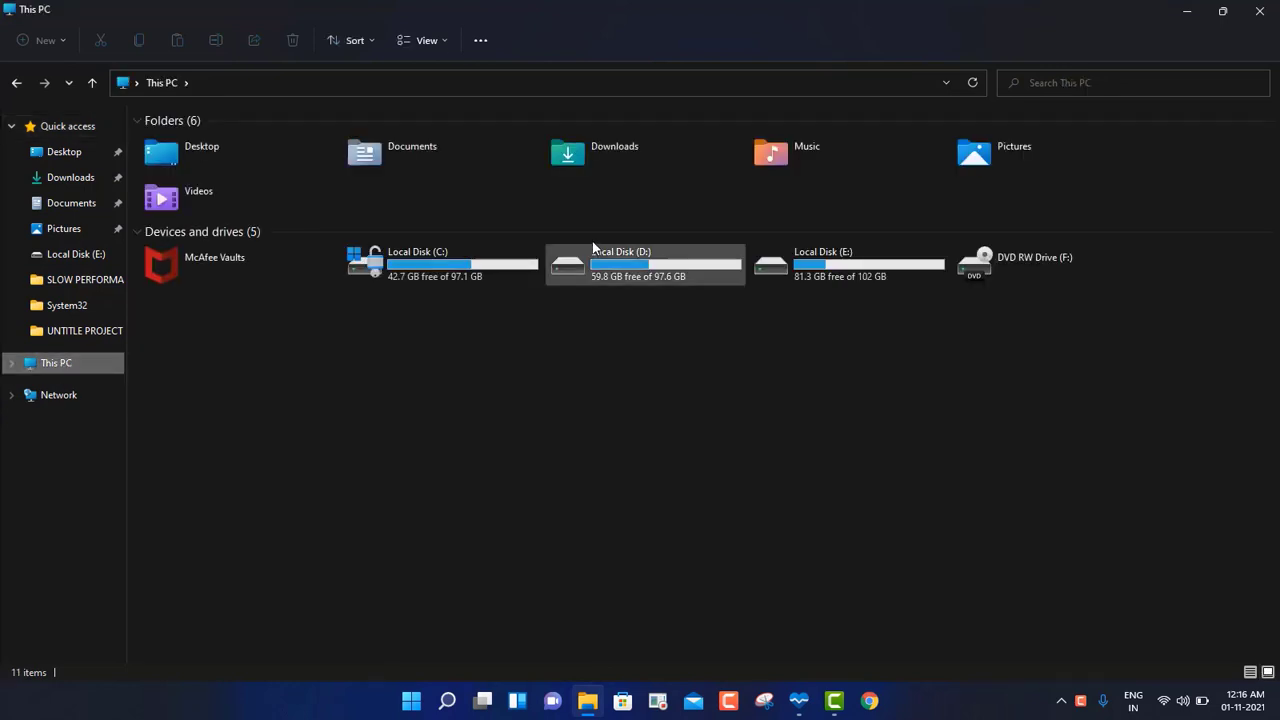
click(832, 265)
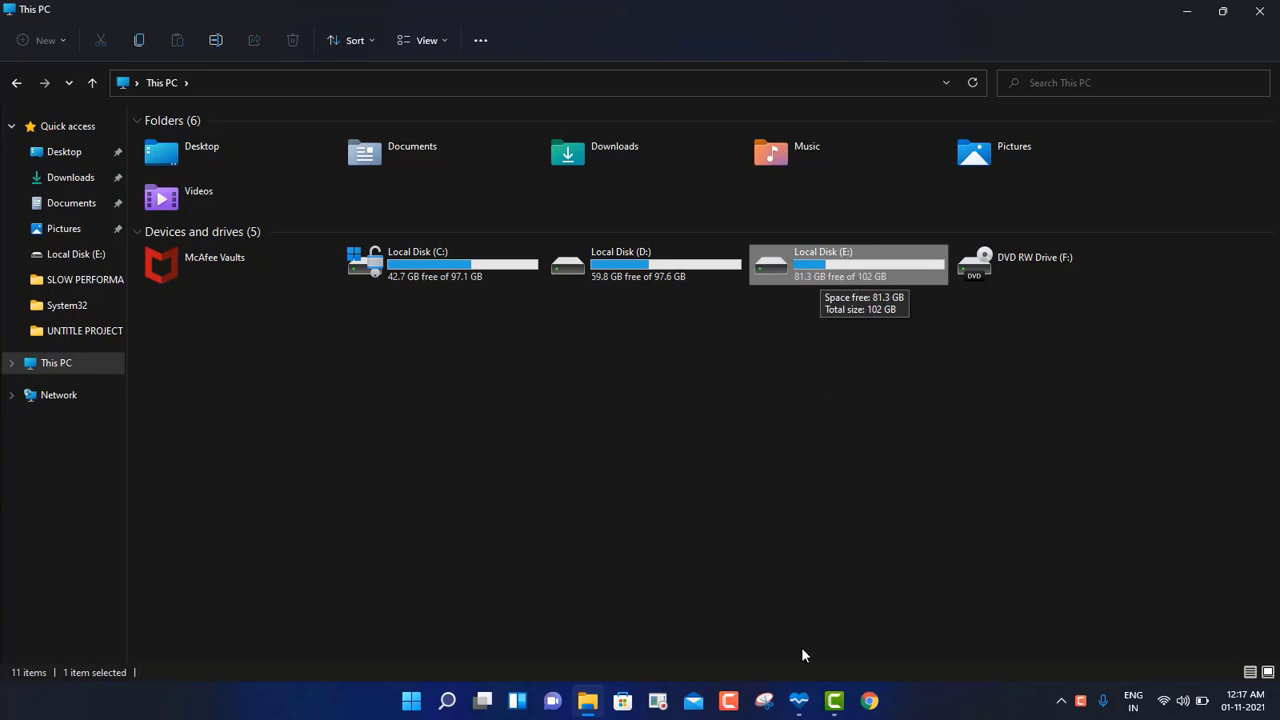
Step: Close PC Health Check and open Local Disk (E:) in File Explorer
mouse_move(798, 700)
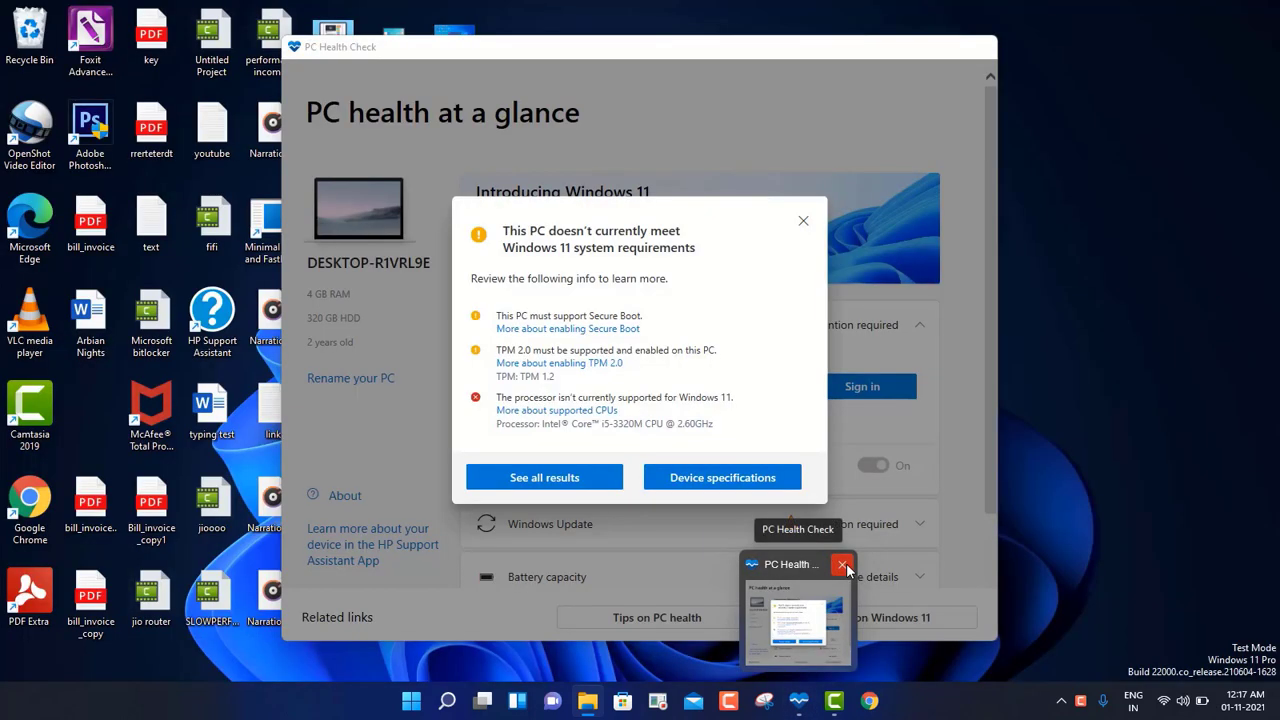
click(843, 565)
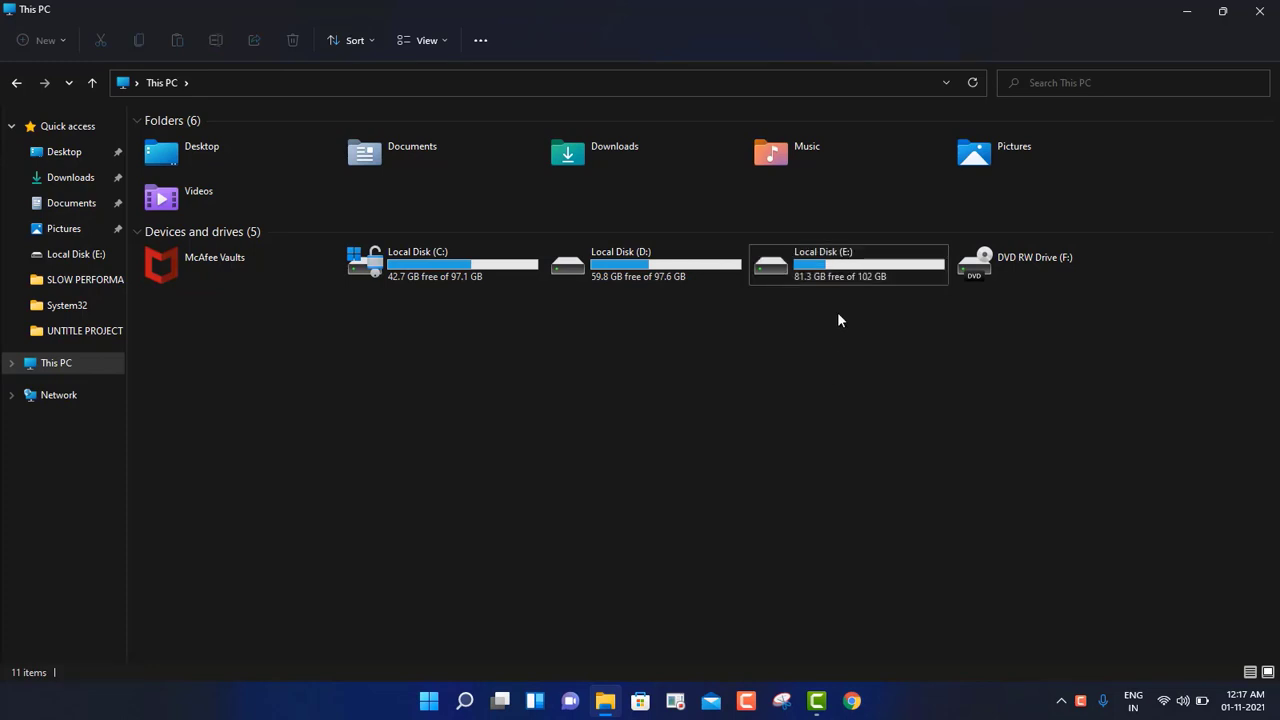
double_click(834, 272)
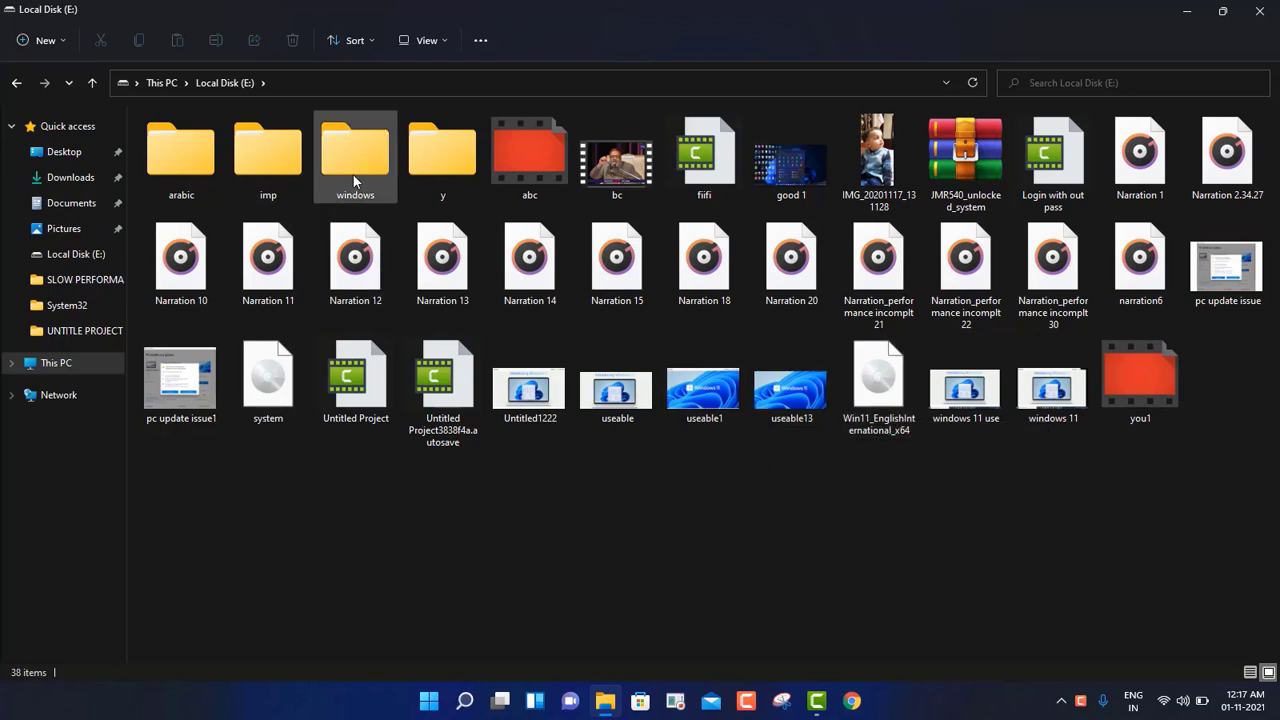
Step: Create a new folder named "windows" in Local Disk (E:)
right_click(454, 556)
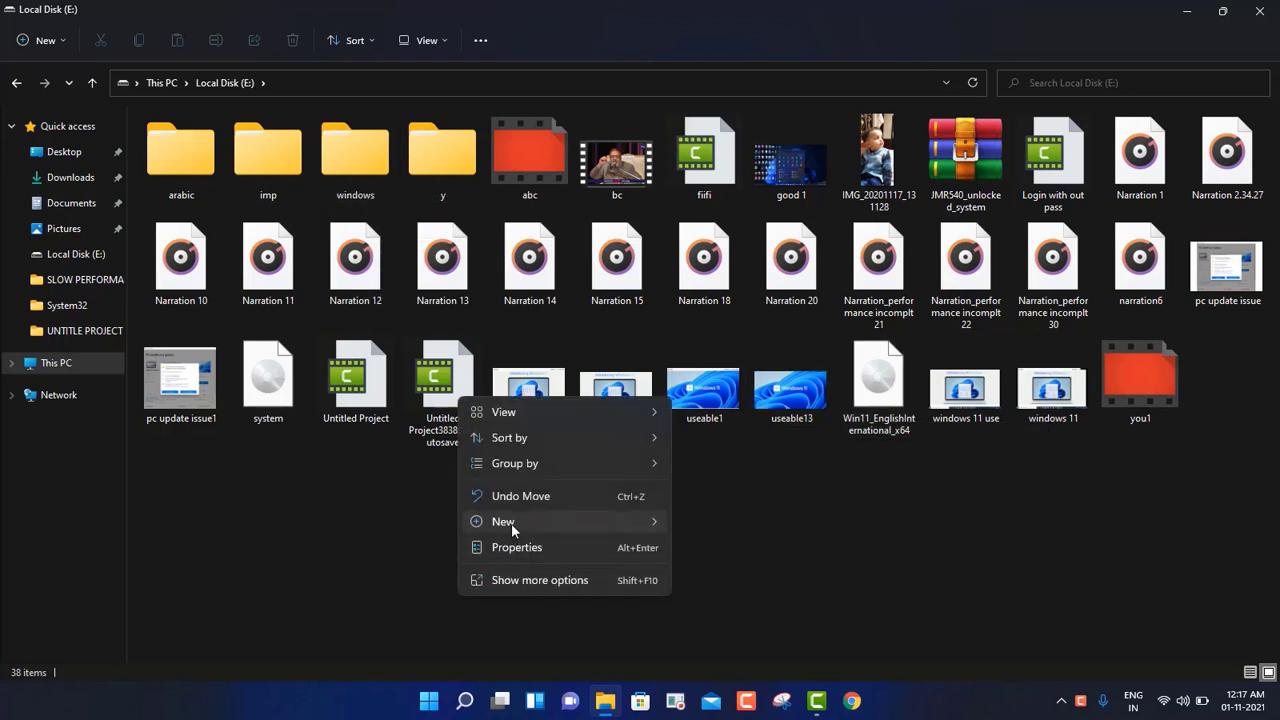
mouse_move(511, 523)
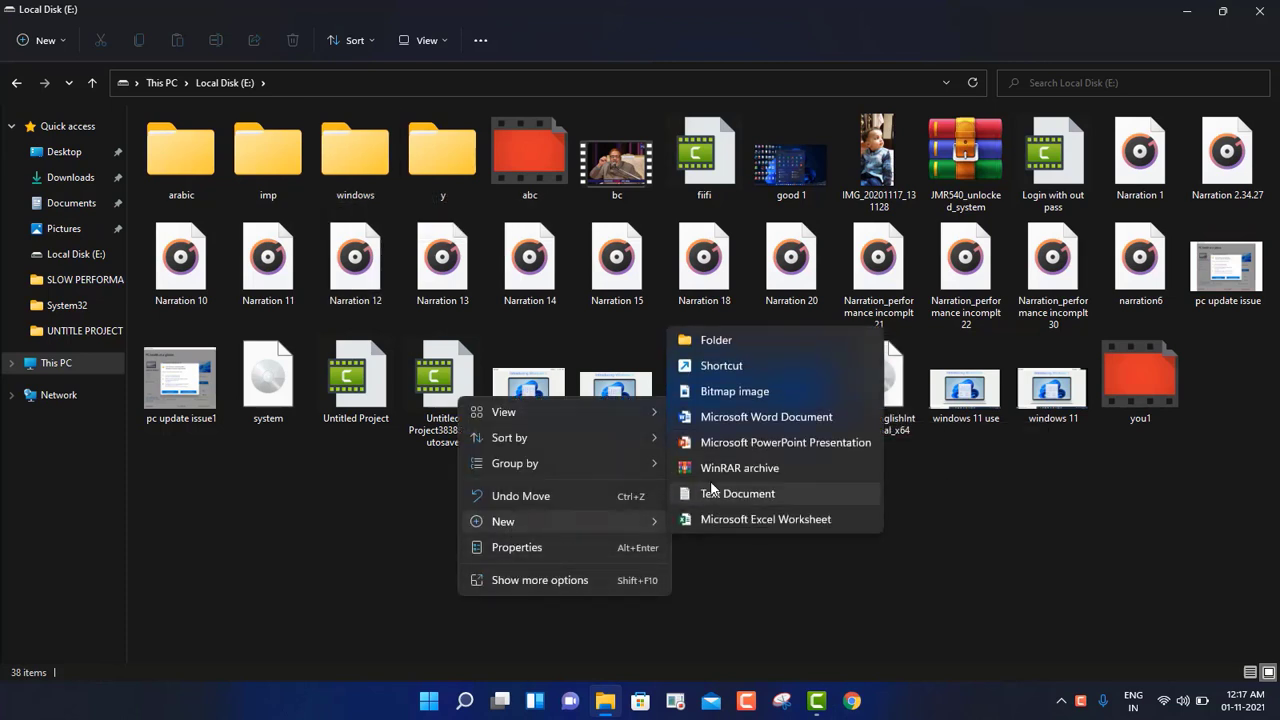
click(713, 340)
text(windows)
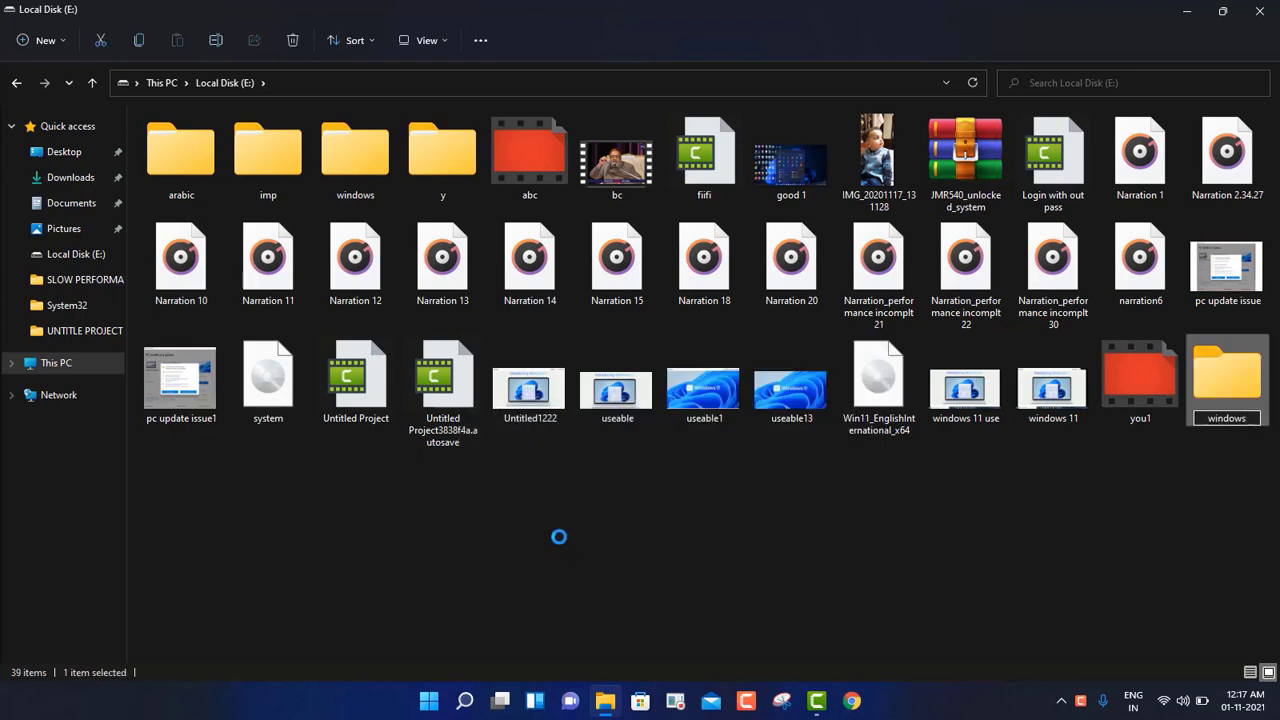
key(Return)
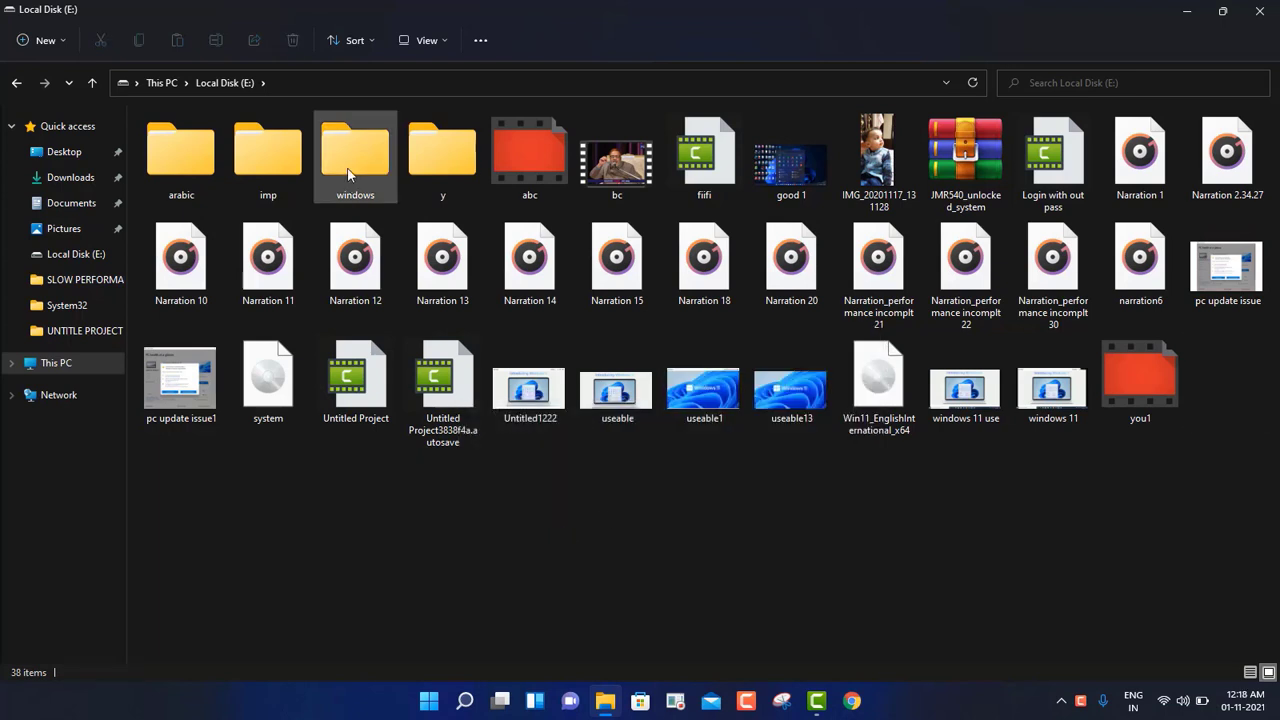
Step: Extract the Win11_EnglishInternational_x64 disk image with WinRAR into the "windows 11" folder on Local Disk (E:)
click(882, 404)
right_click(882, 404)
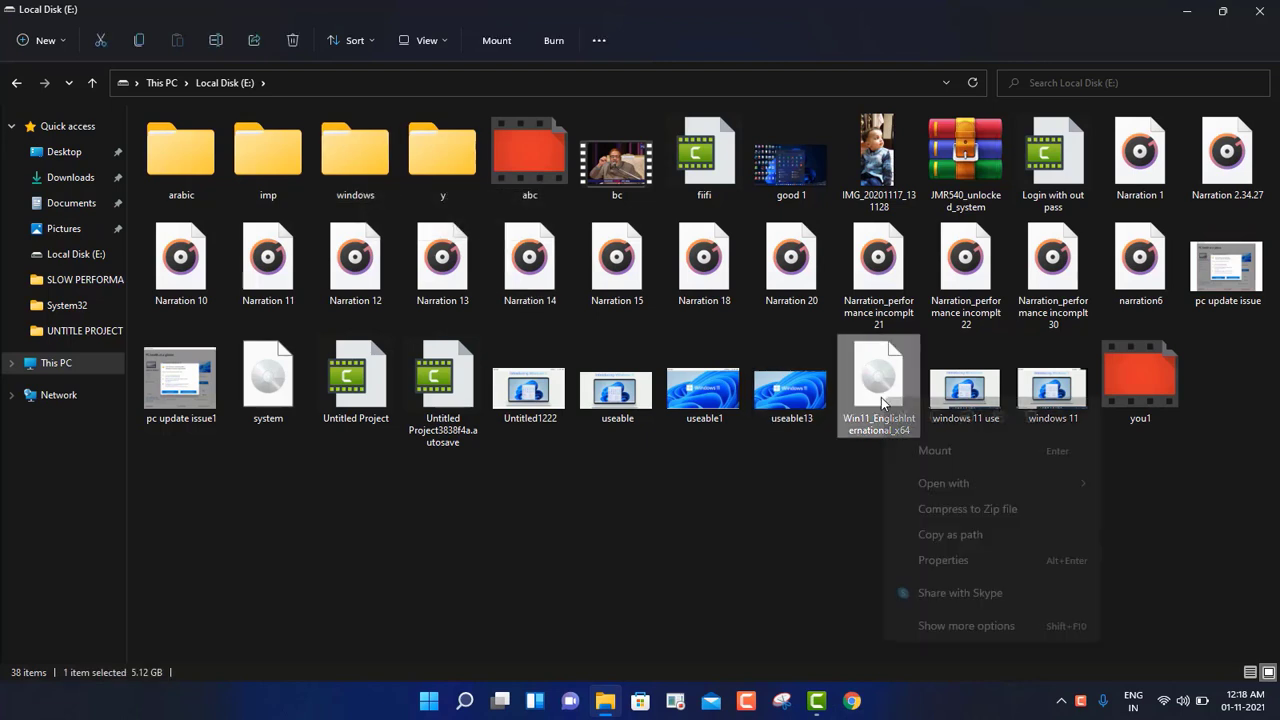
click(950, 627)
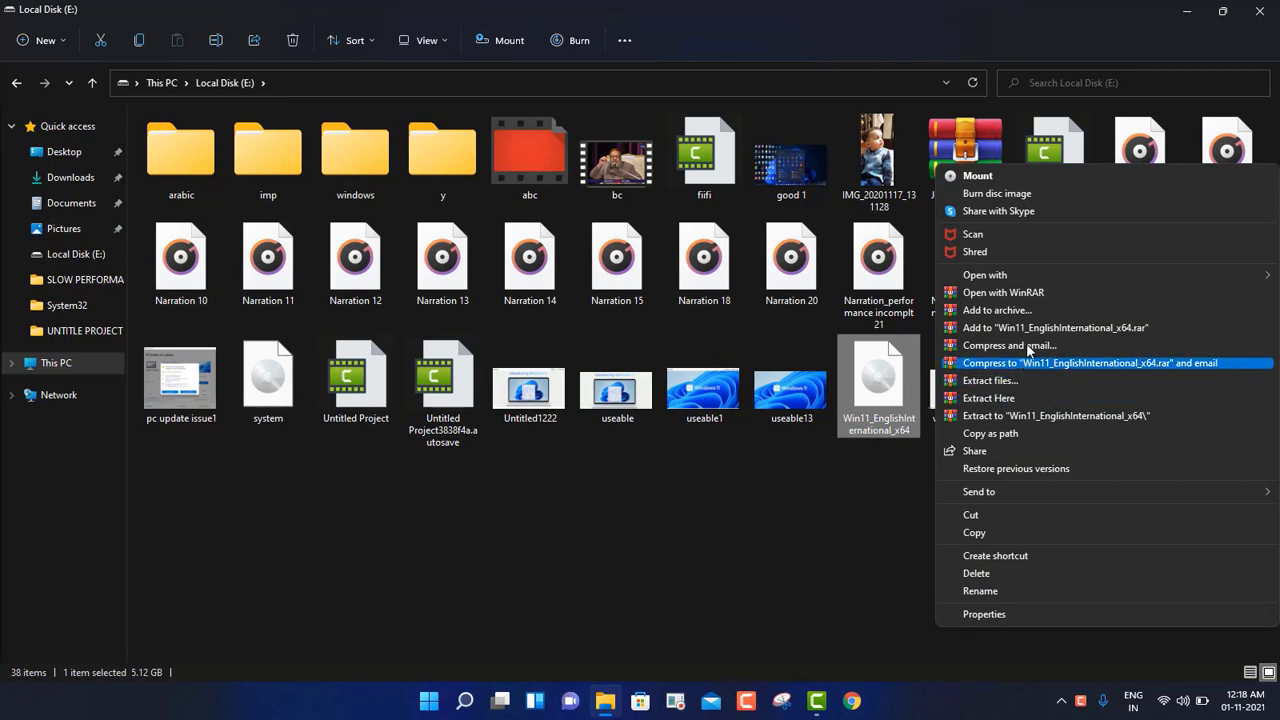
click(988, 398)
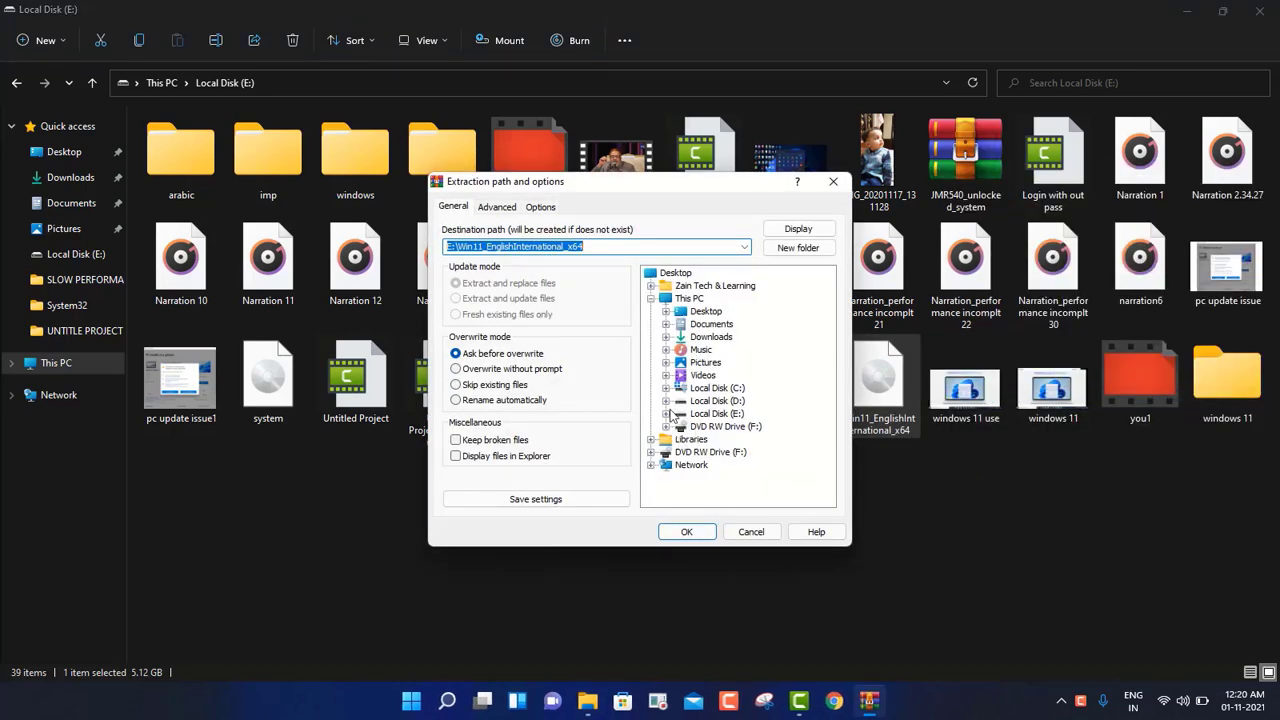
click(666, 413)
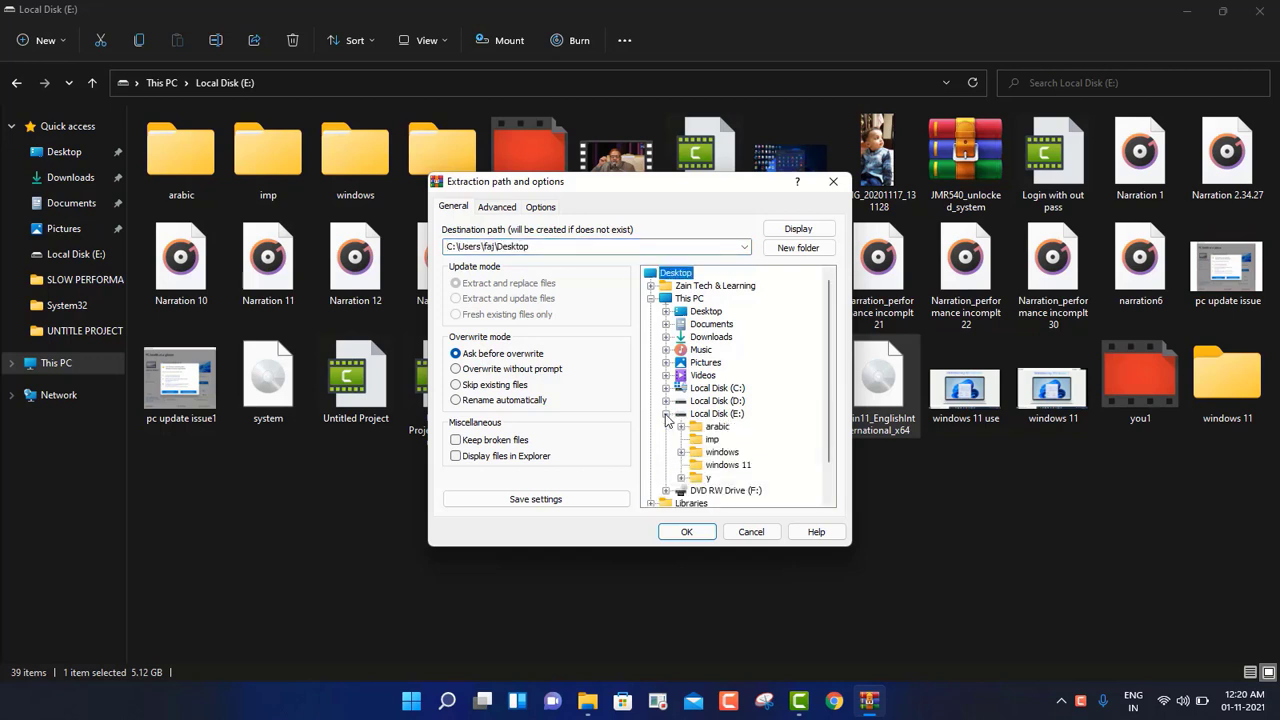
click(720, 465)
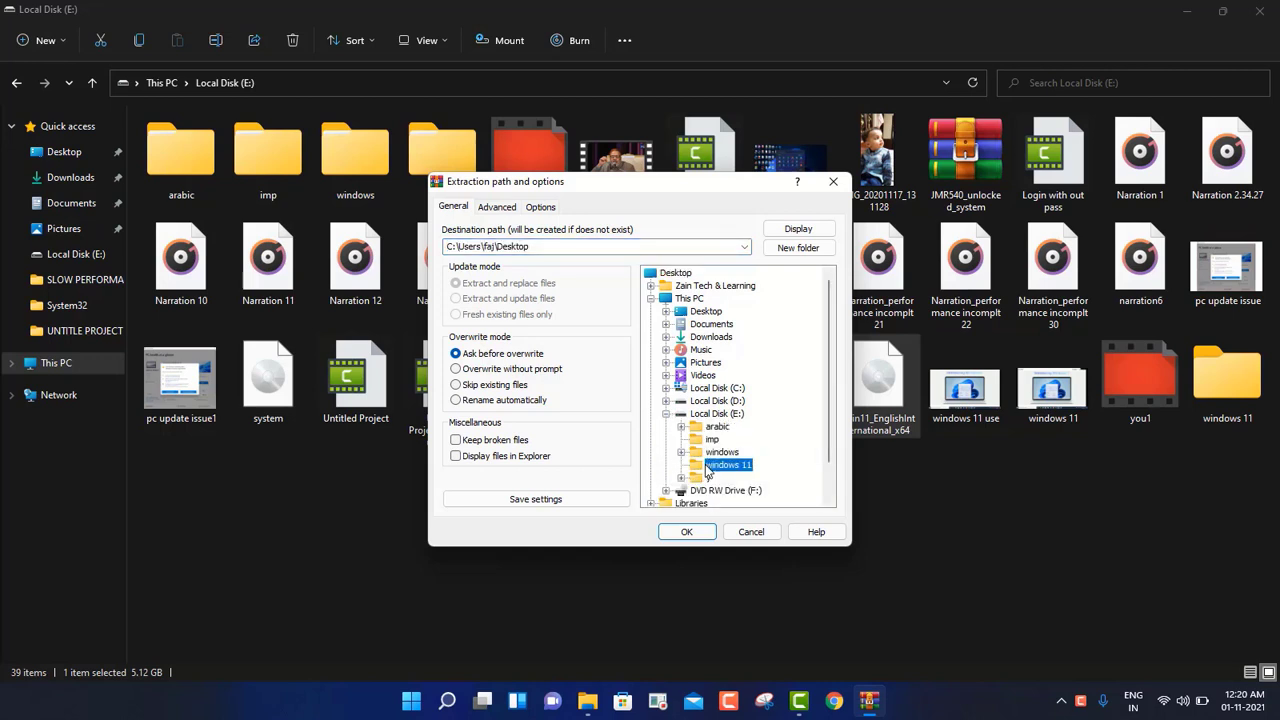
click(688, 532)
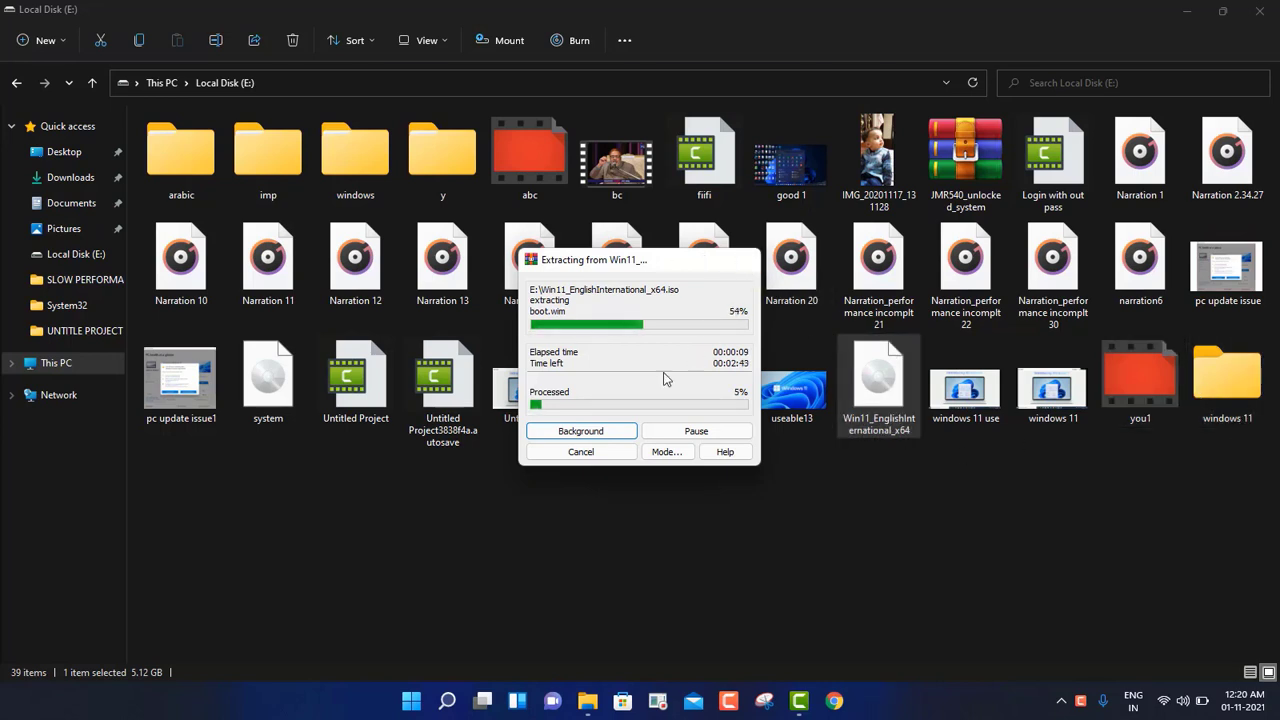
Step: Close the extraction progress window and open the "windows" folder on Local Disk (E:)
click(742, 261)
click(1248, 400)
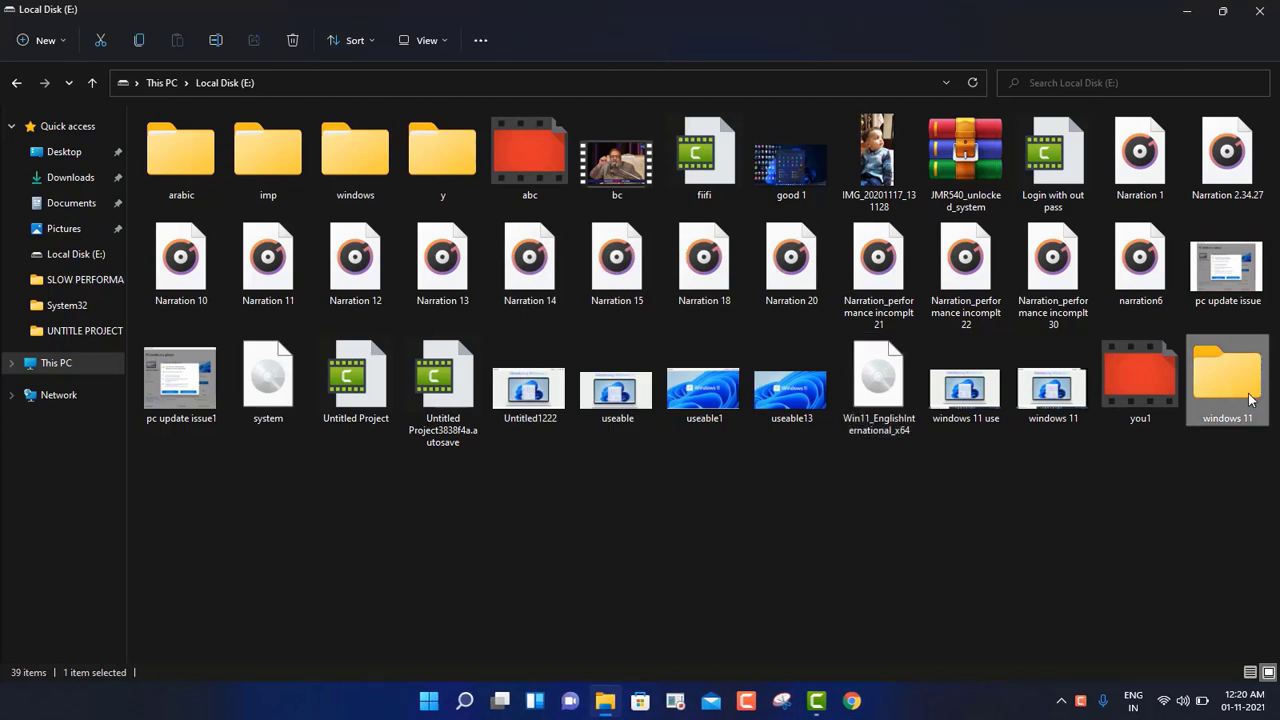
click(1041, 549)
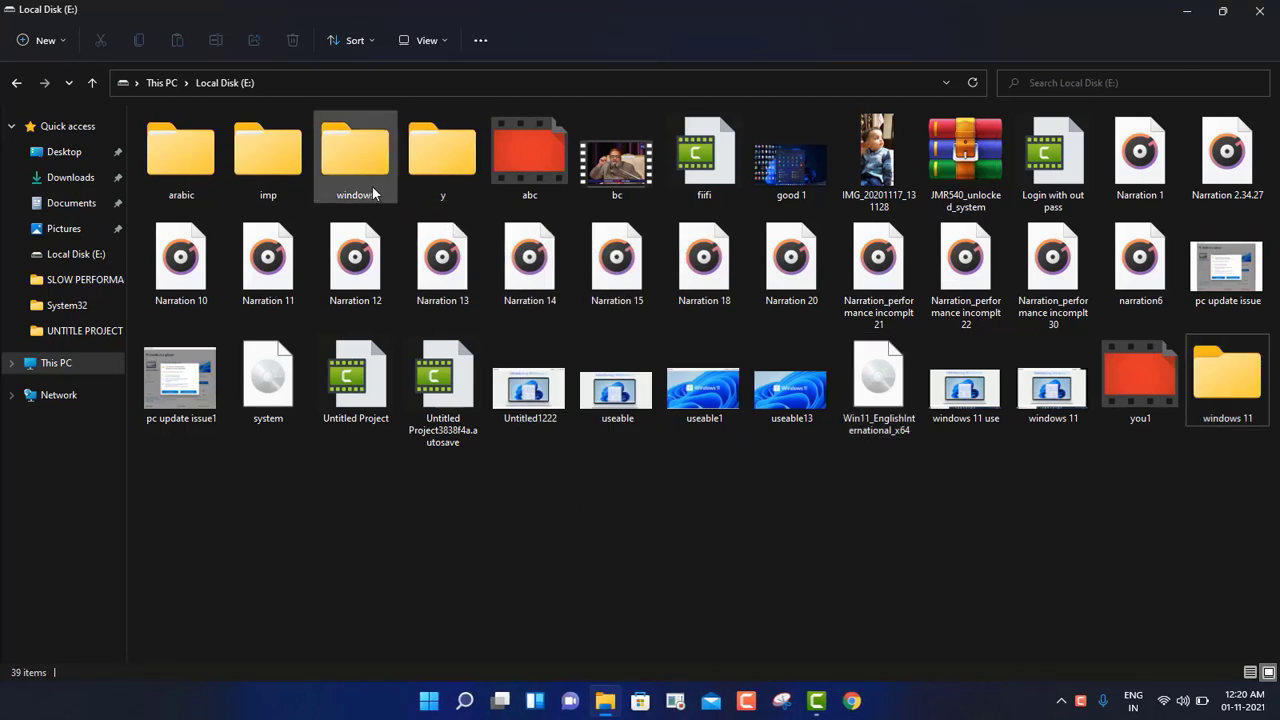
mouse_move(373, 193)
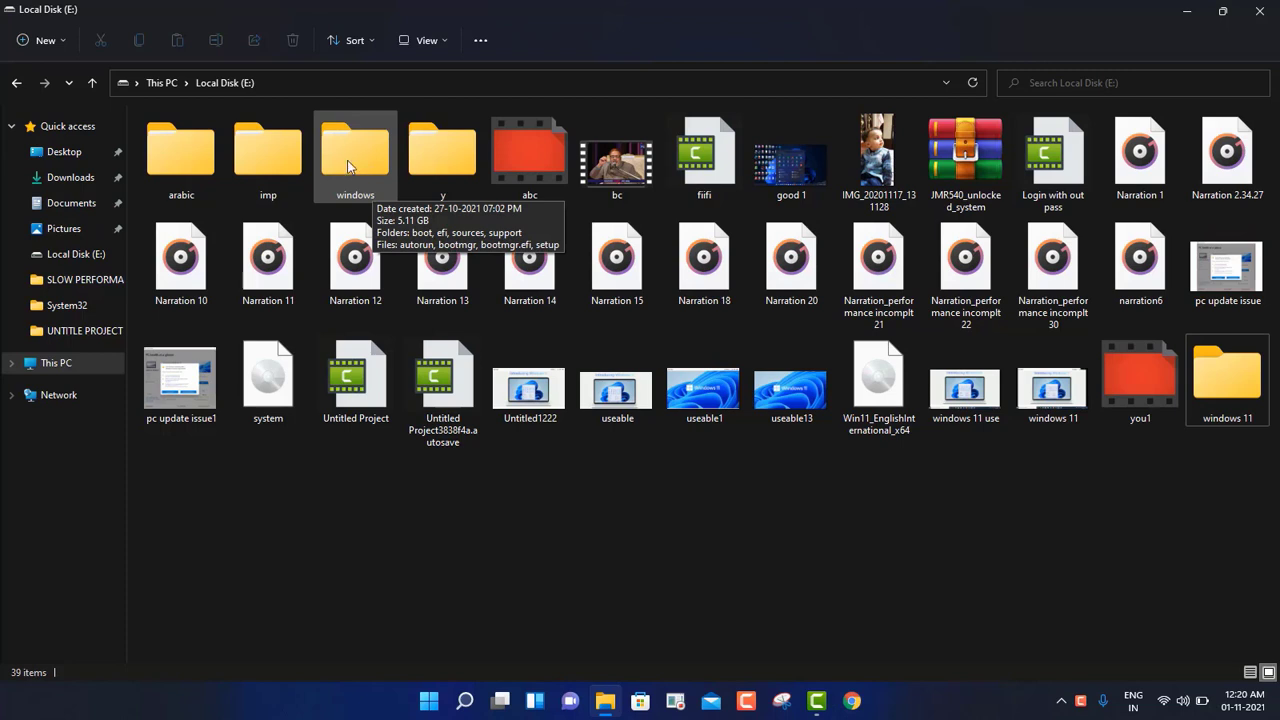
double_click(355, 182)
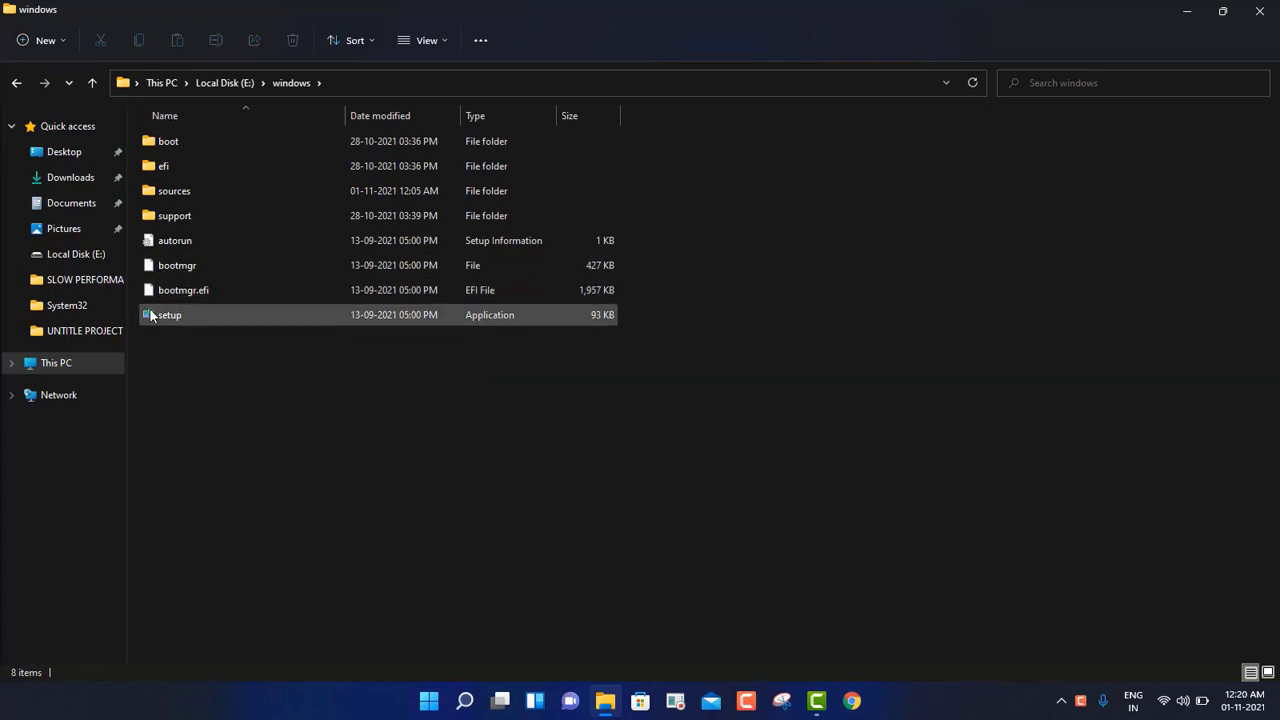
Step: View the contents of the sources folder, and return to the "windows" folder
click(152, 218)
click(177, 268)
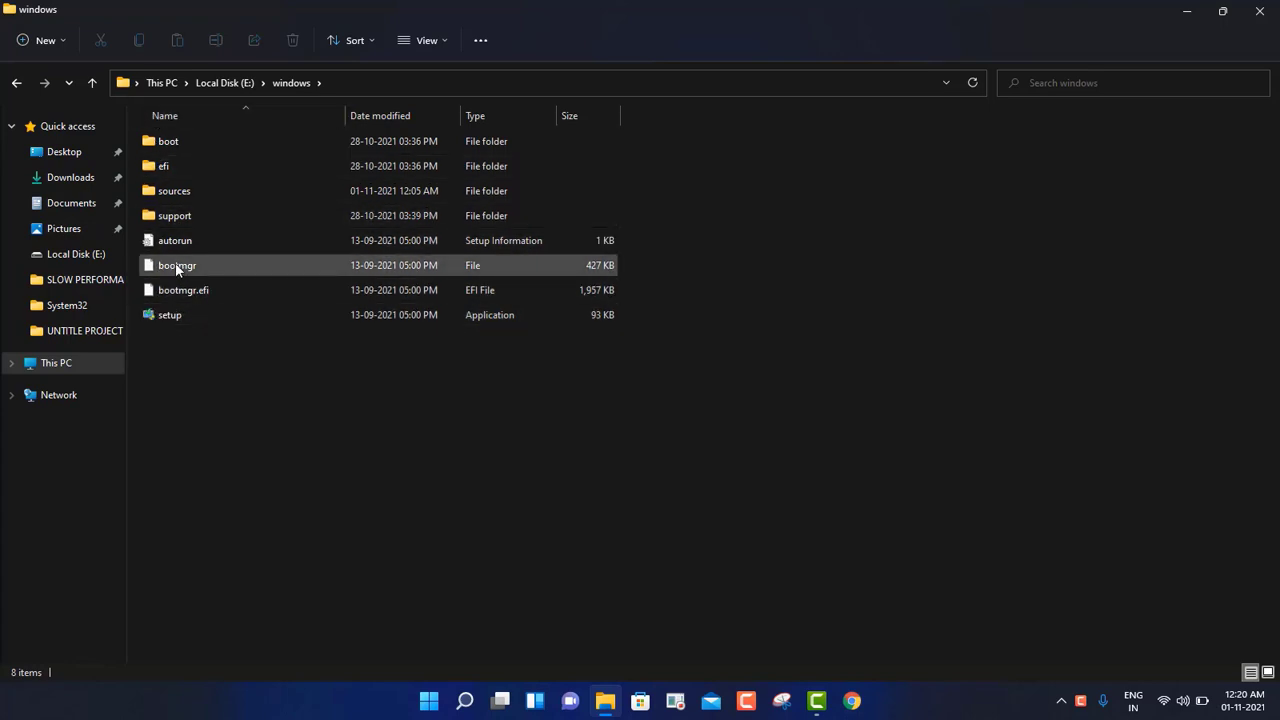
double_click(188, 193)
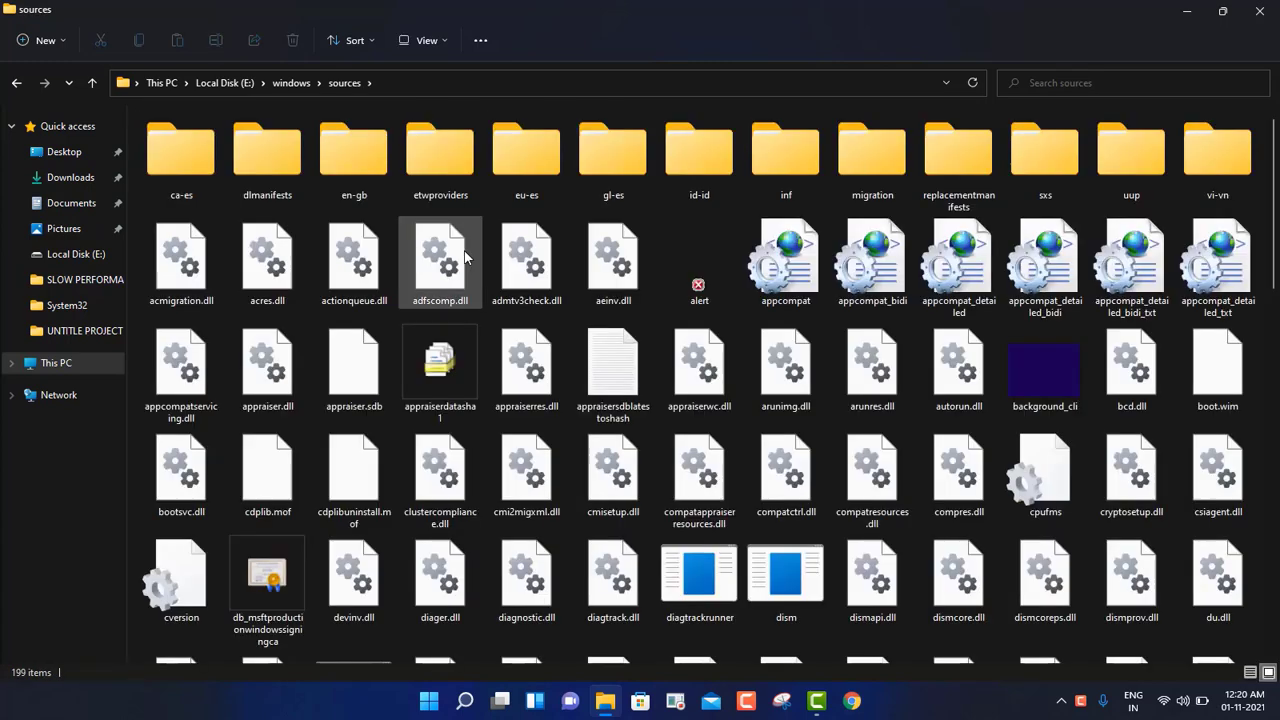
click(18, 86)
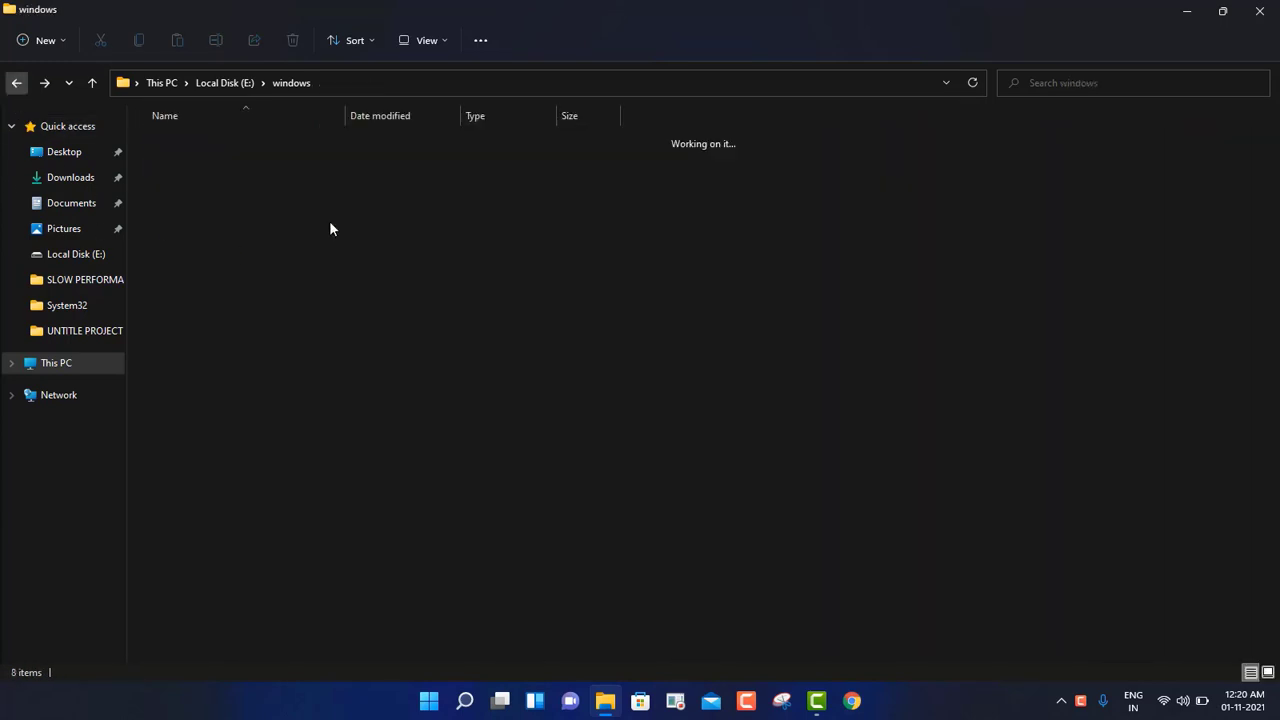
Step: Reopen the "windows" folder from Local Disk (E:) and open its sources folder
click(16, 84)
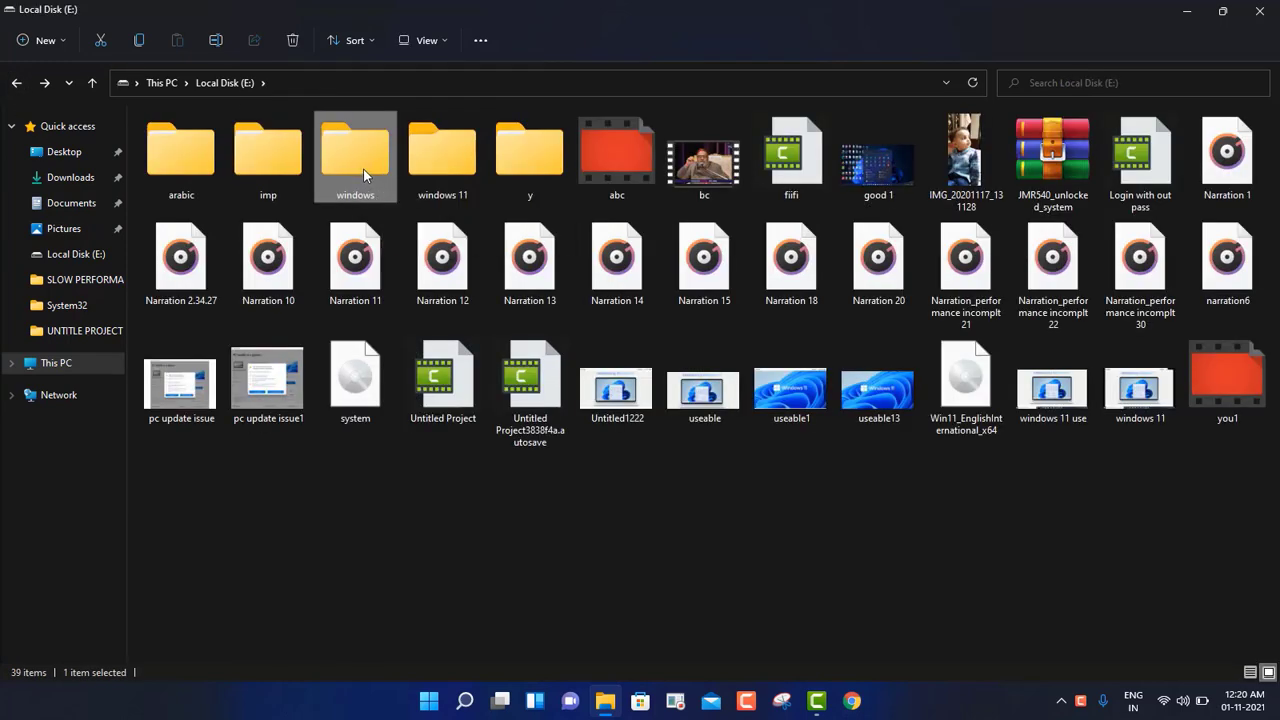
double_click(363, 169)
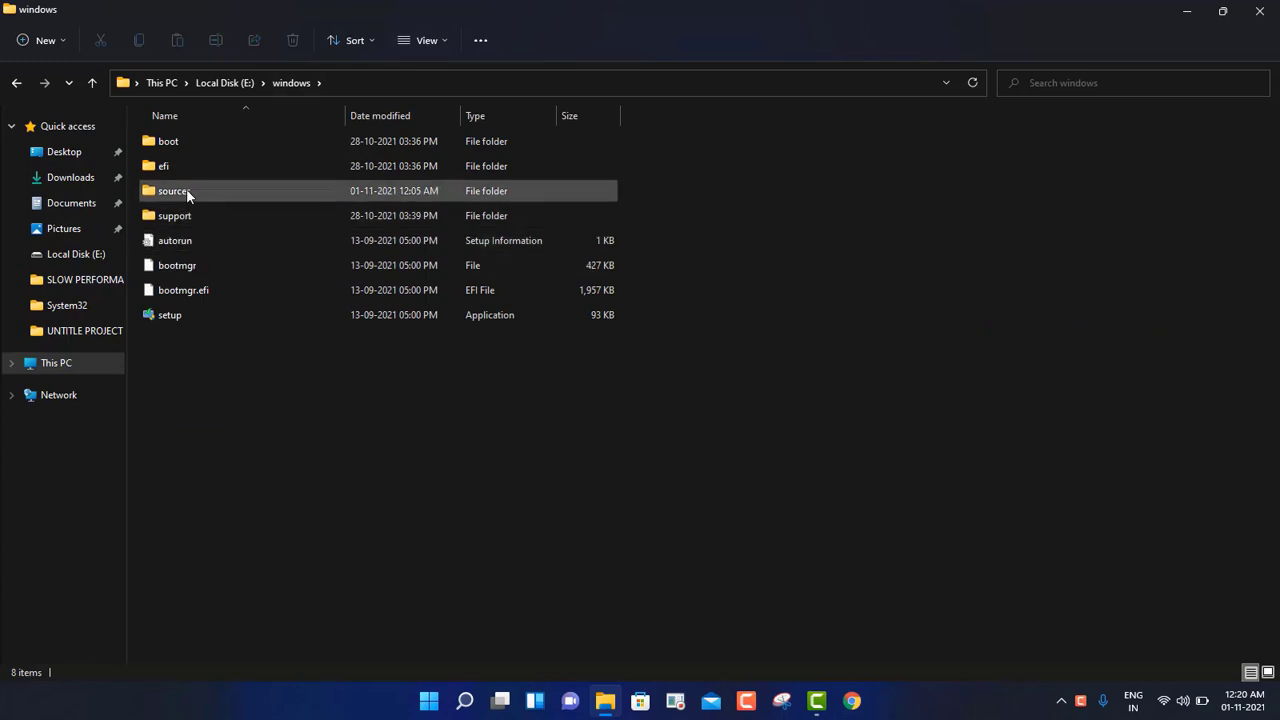
double_click(184, 196)
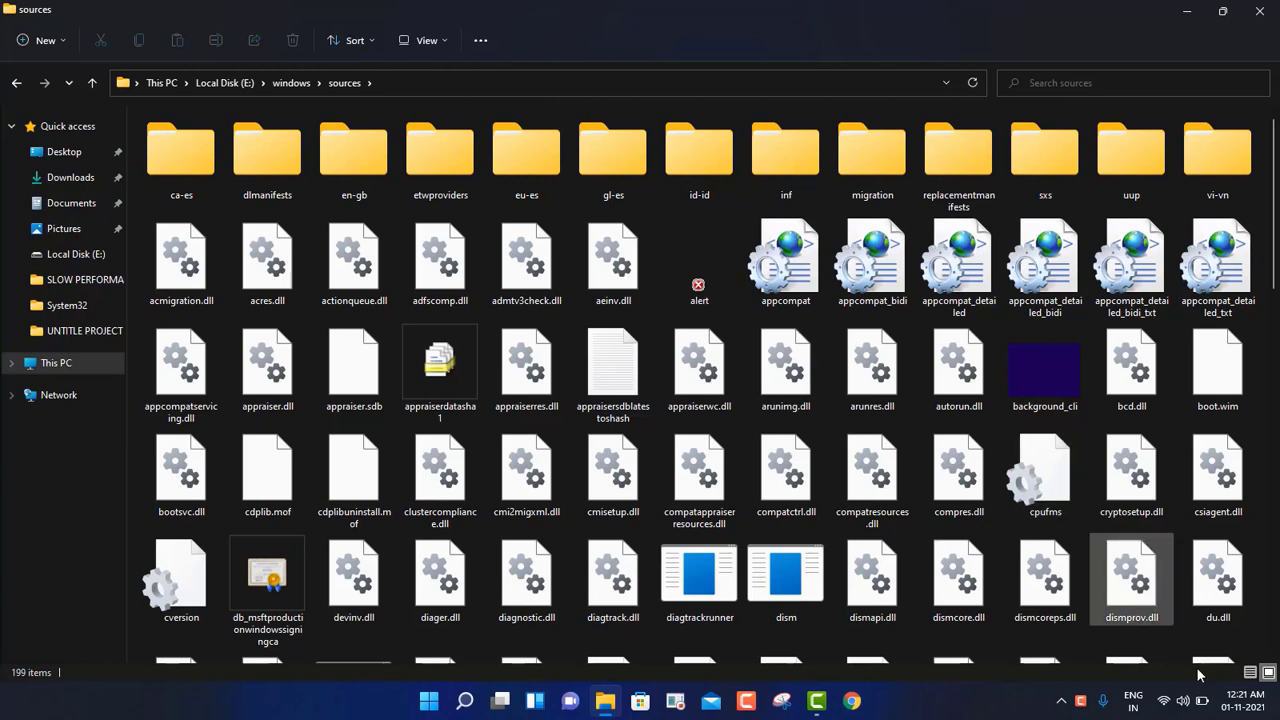
Step: Turn off the PC's WiFi connection and dismiss the quick settings
click(1170, 703)
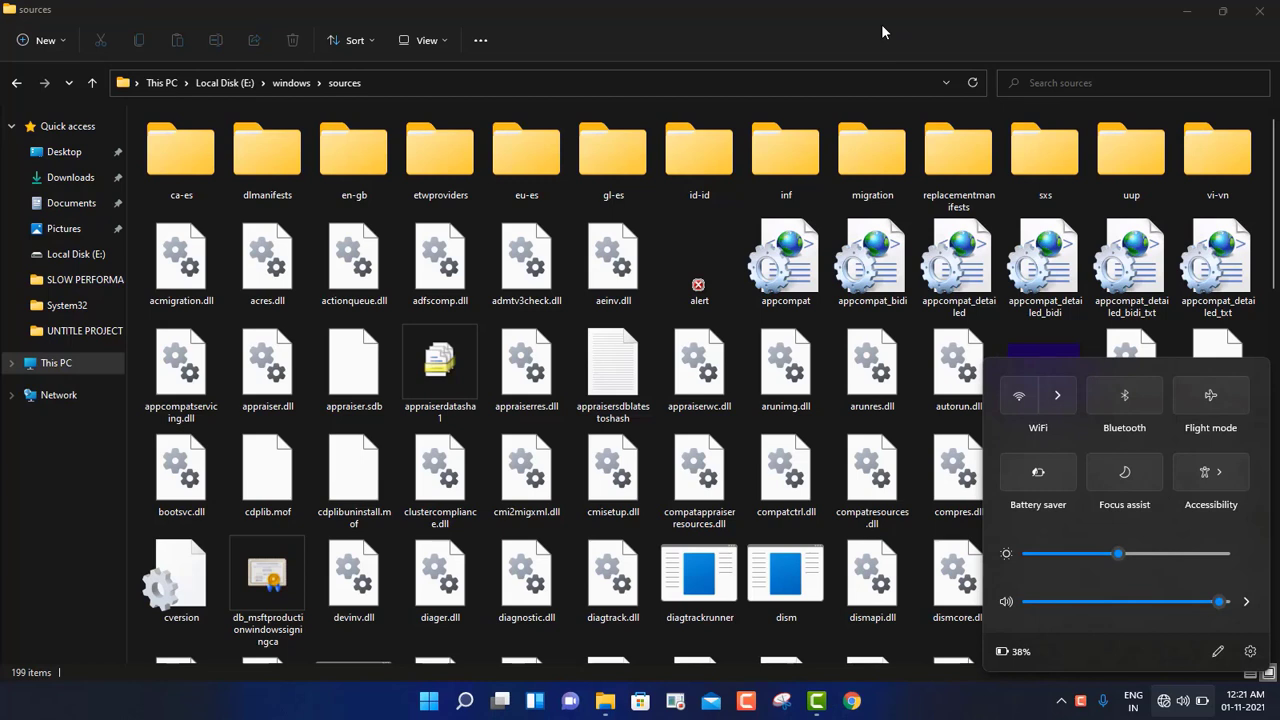
click(858, 40)
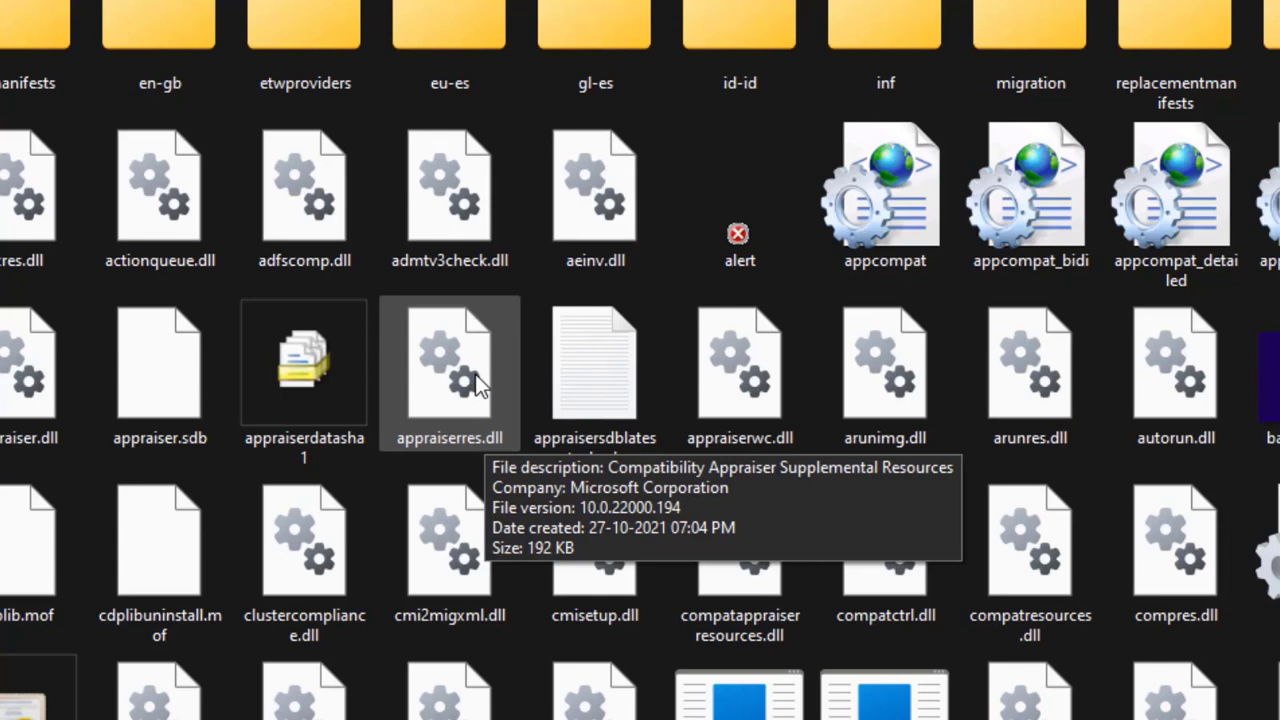
Step: Delete appraiserres.dll from the sources folder and return to the "windows" folder
right_click(439, 405)
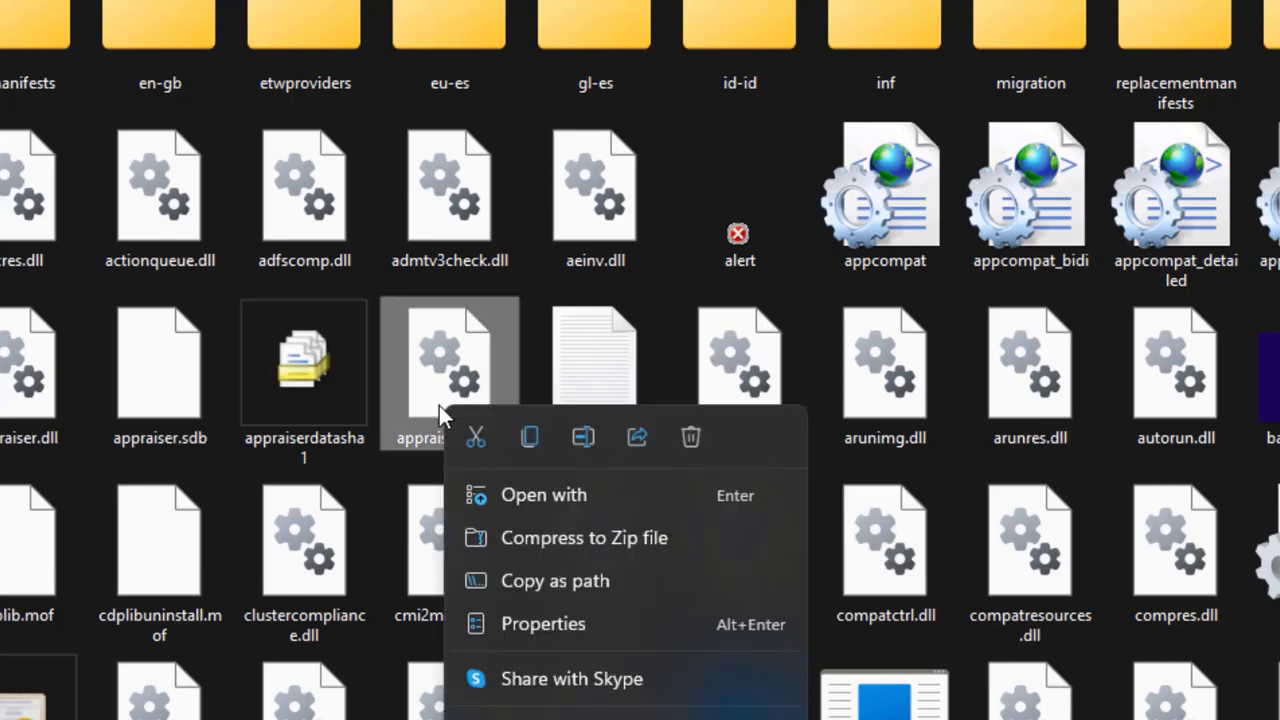
click(560, 719)
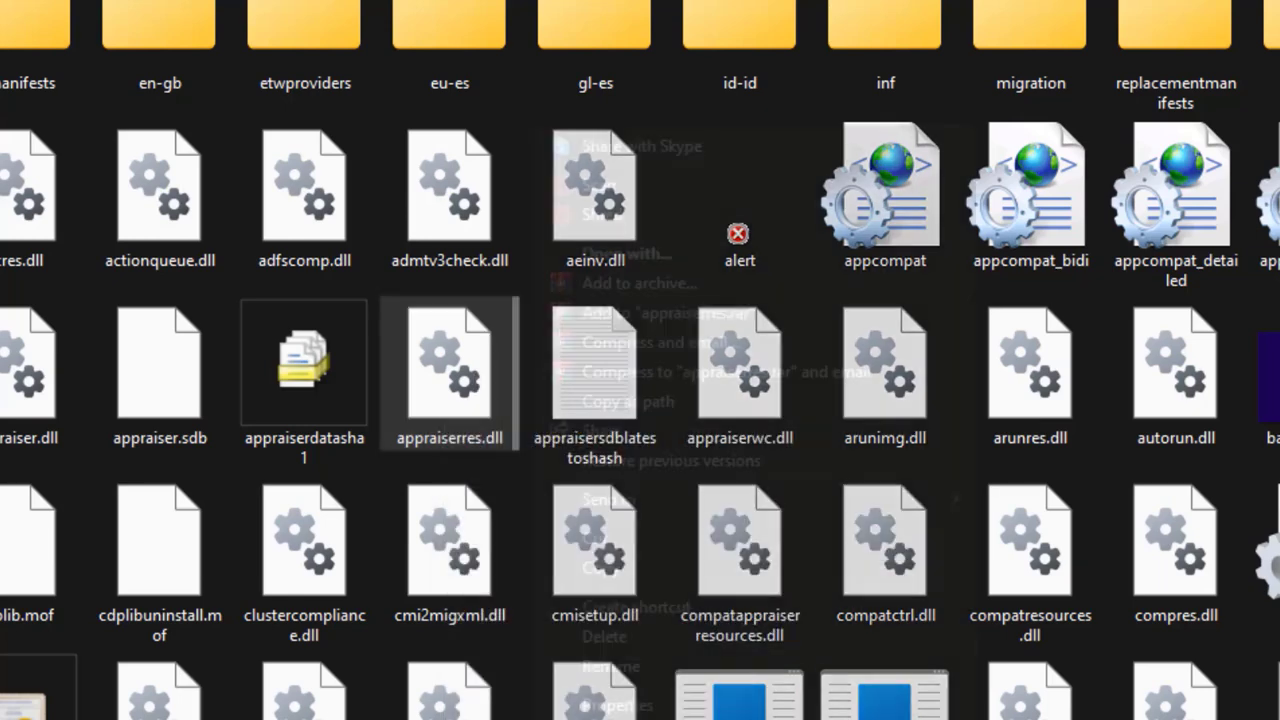
click(623, 634)
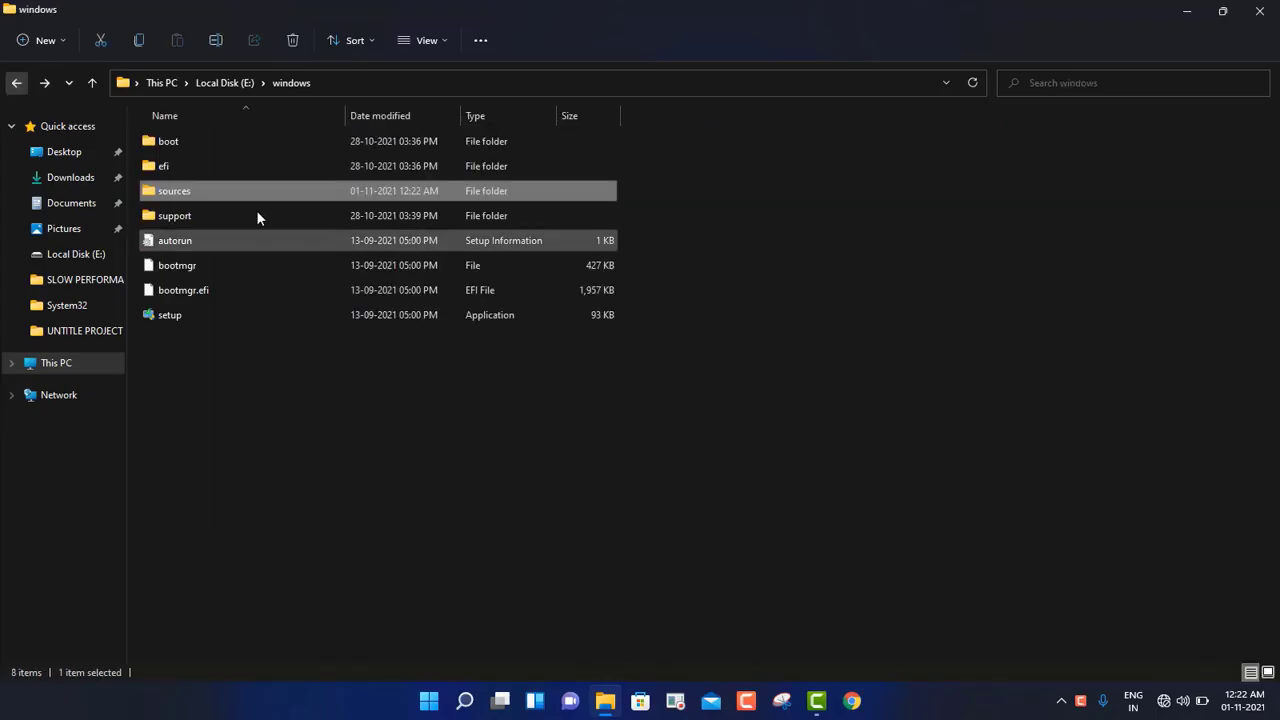
Step: Run the setup application in the "windows" folder as administrator
click(177, 320)
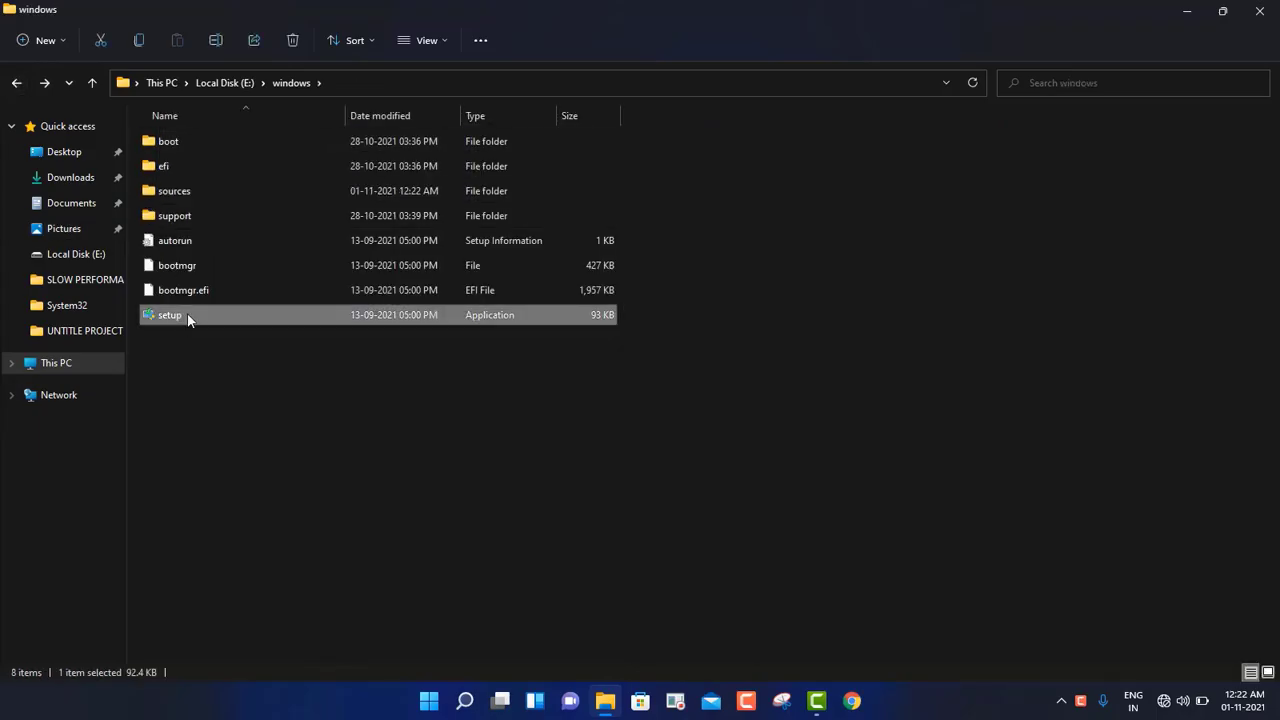
right_click(188, 318)
click(254, 533)
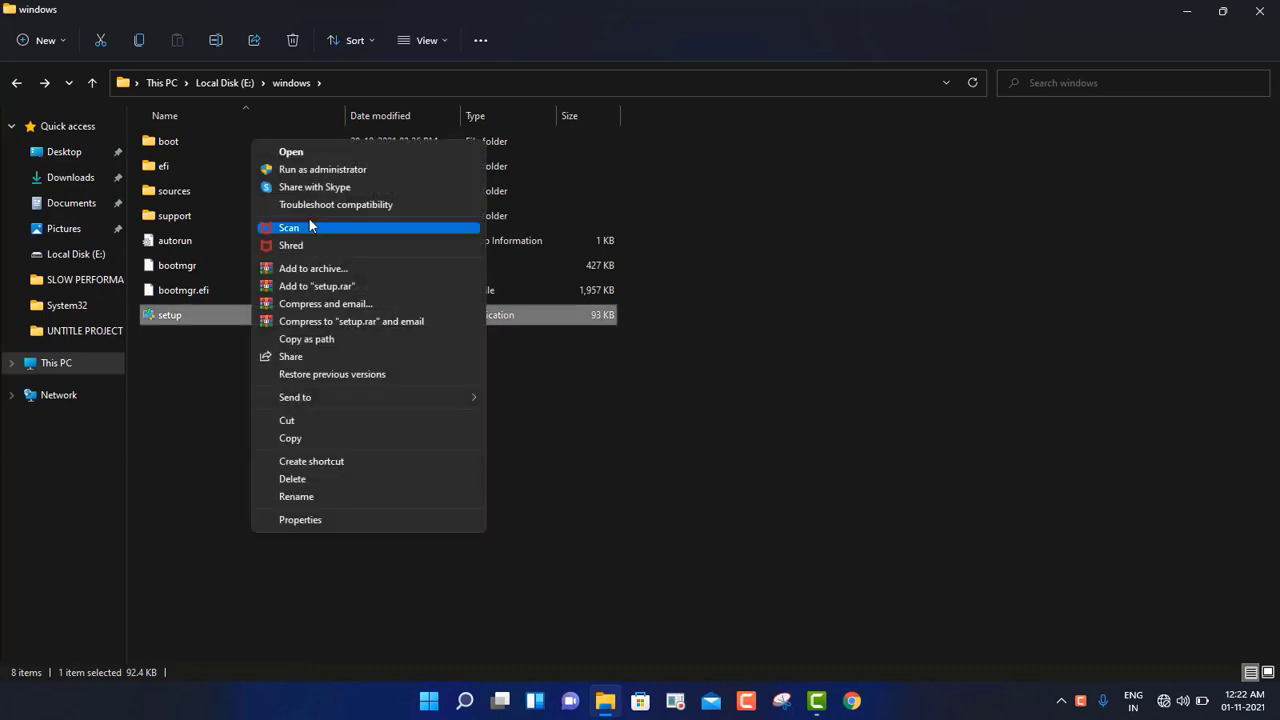
click(322, 172)
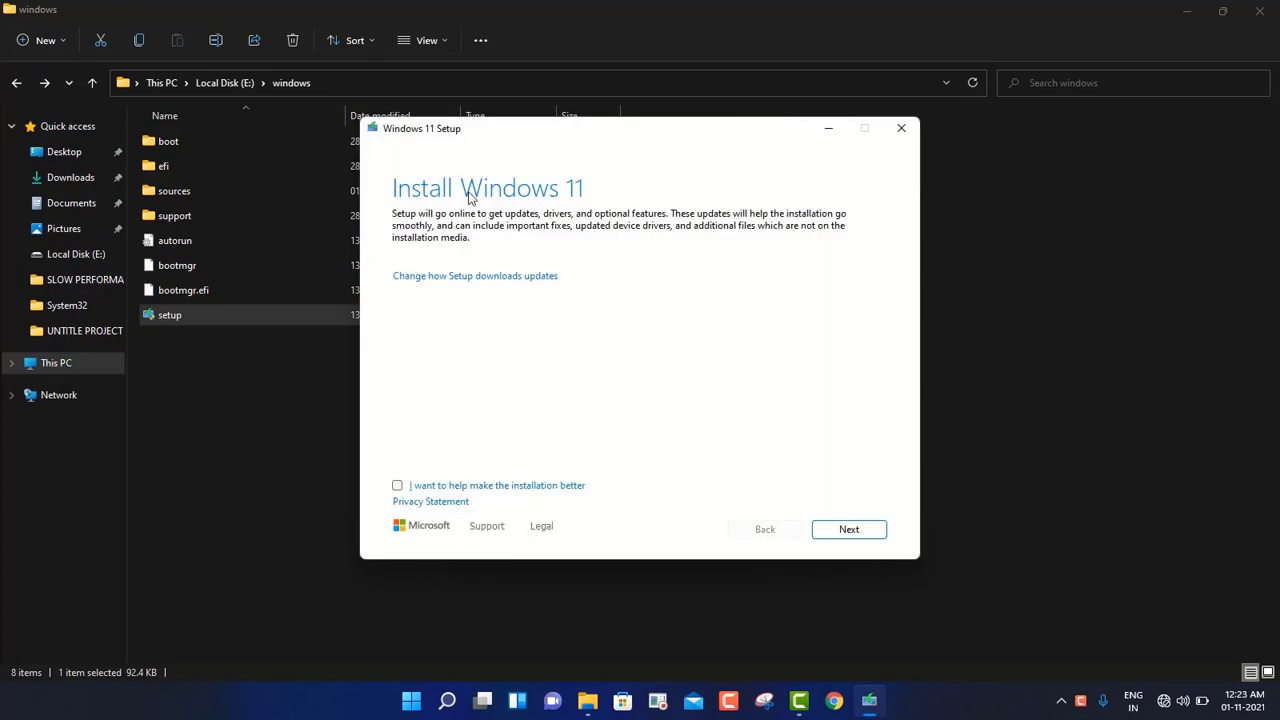
Step: Set update downloads to "Not at the moment", enable "I want to help make the installation better", and continue to the licence terms
click(515, 279)
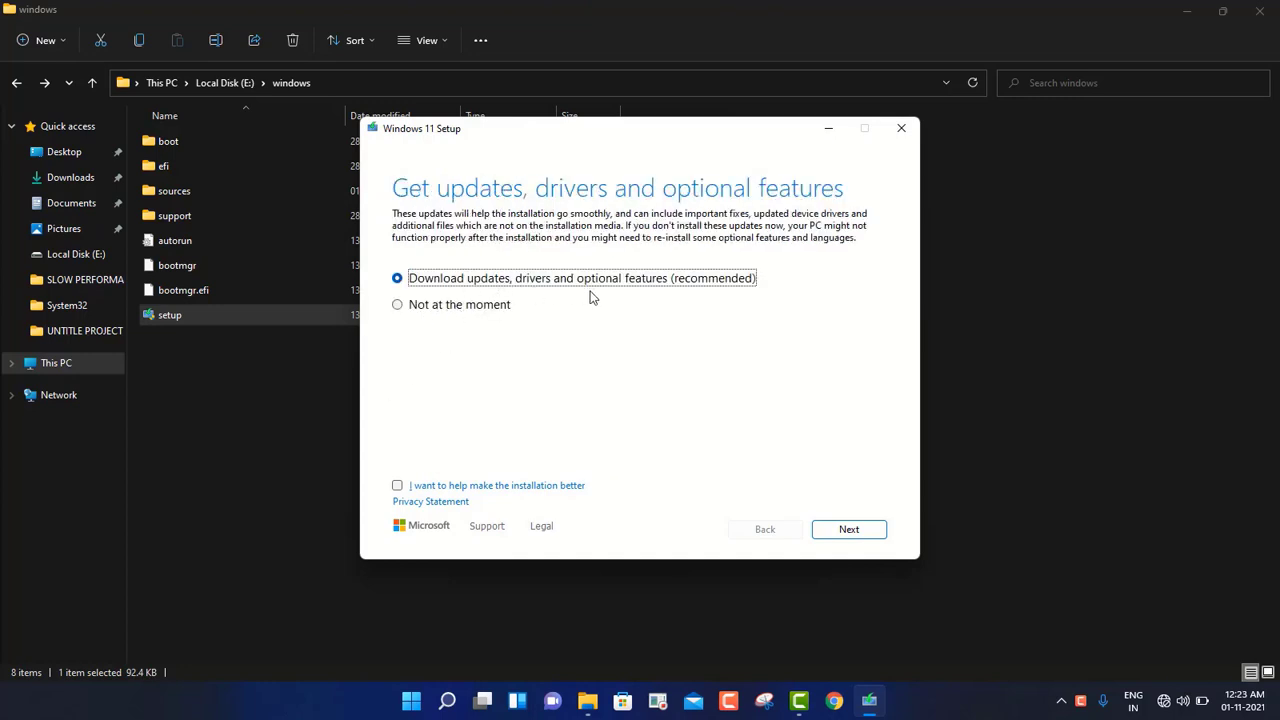
click(398, 305)
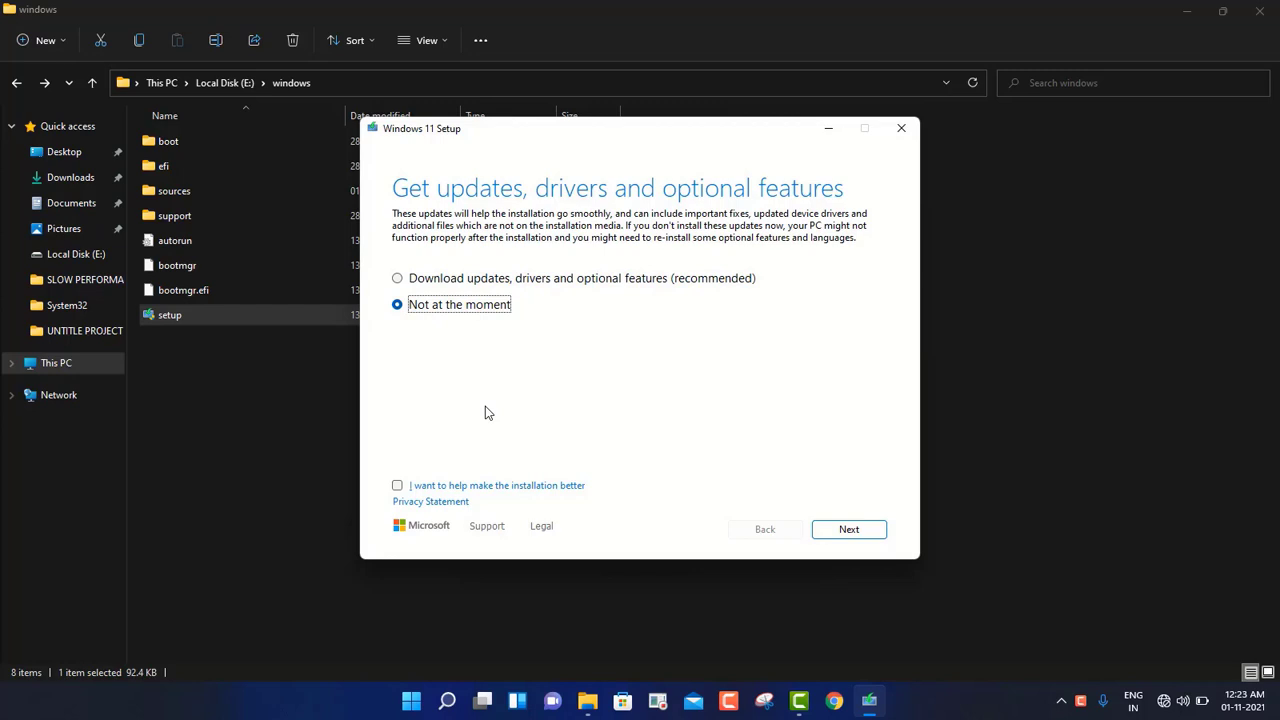
click(397, 486)
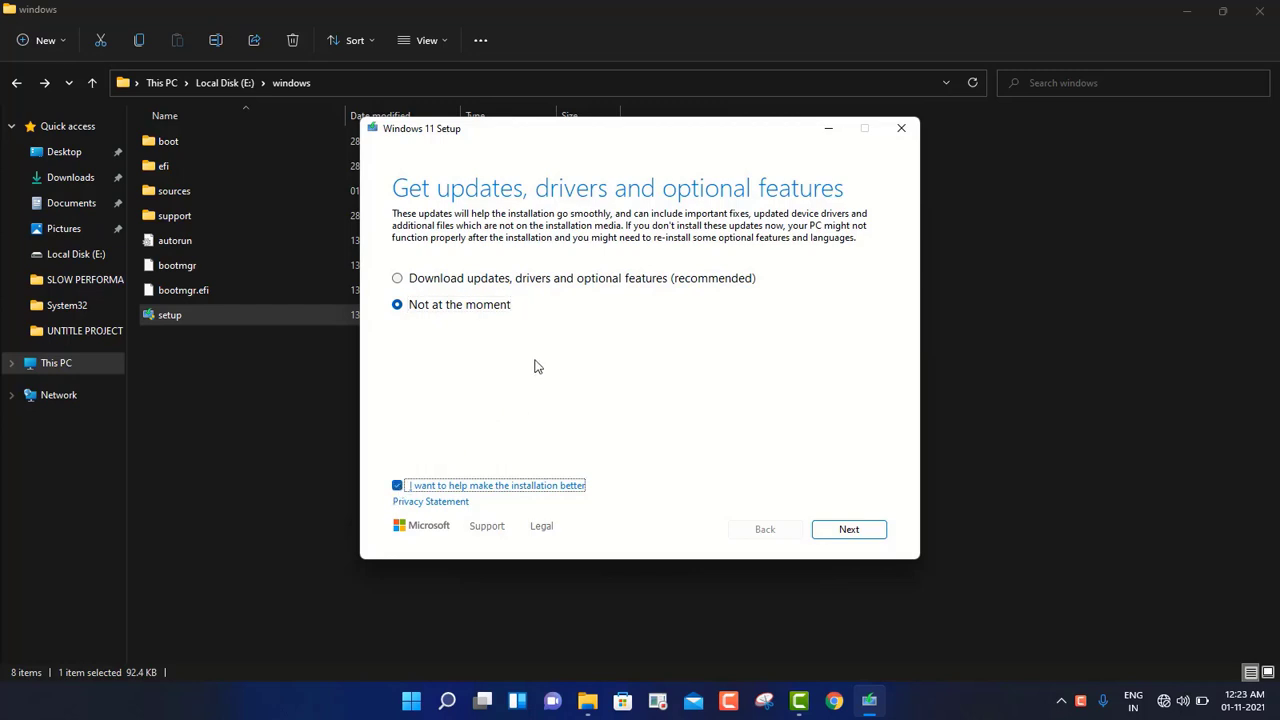
click(840, 530)
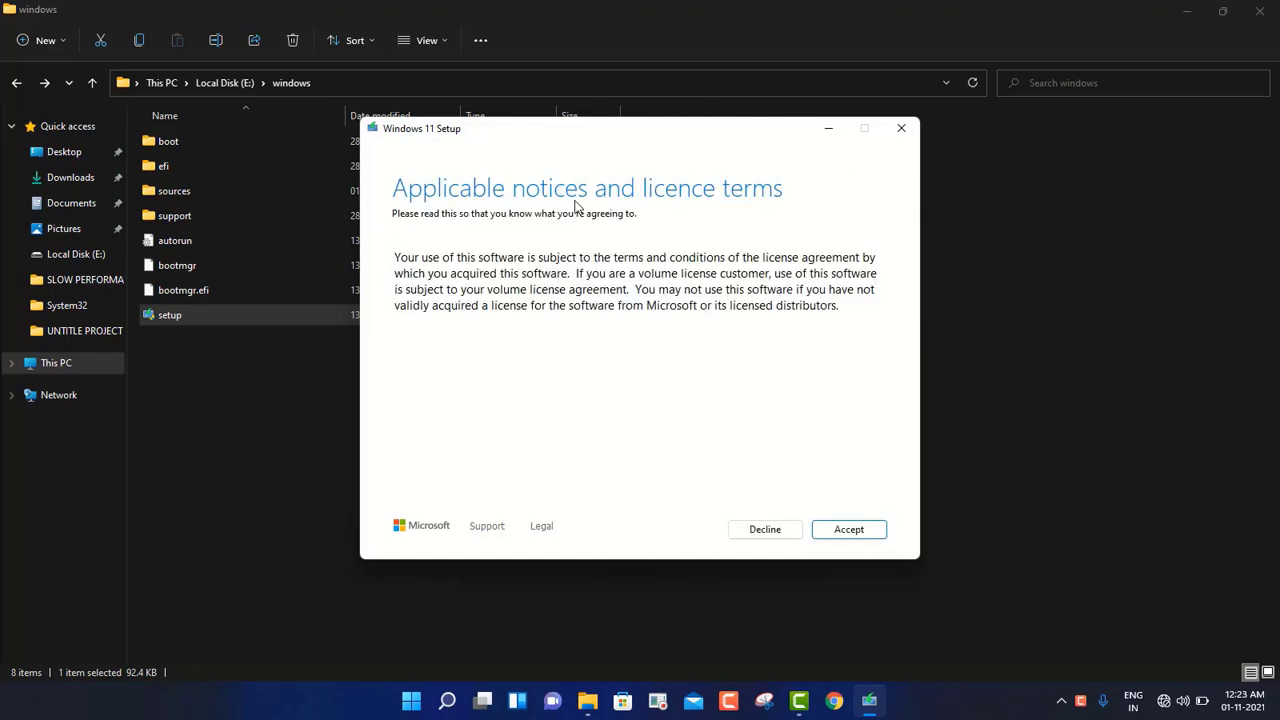
Step: Accept the licence terms and confirm "Keep personal files and apps" as what to keep during installation
click(850, 530)
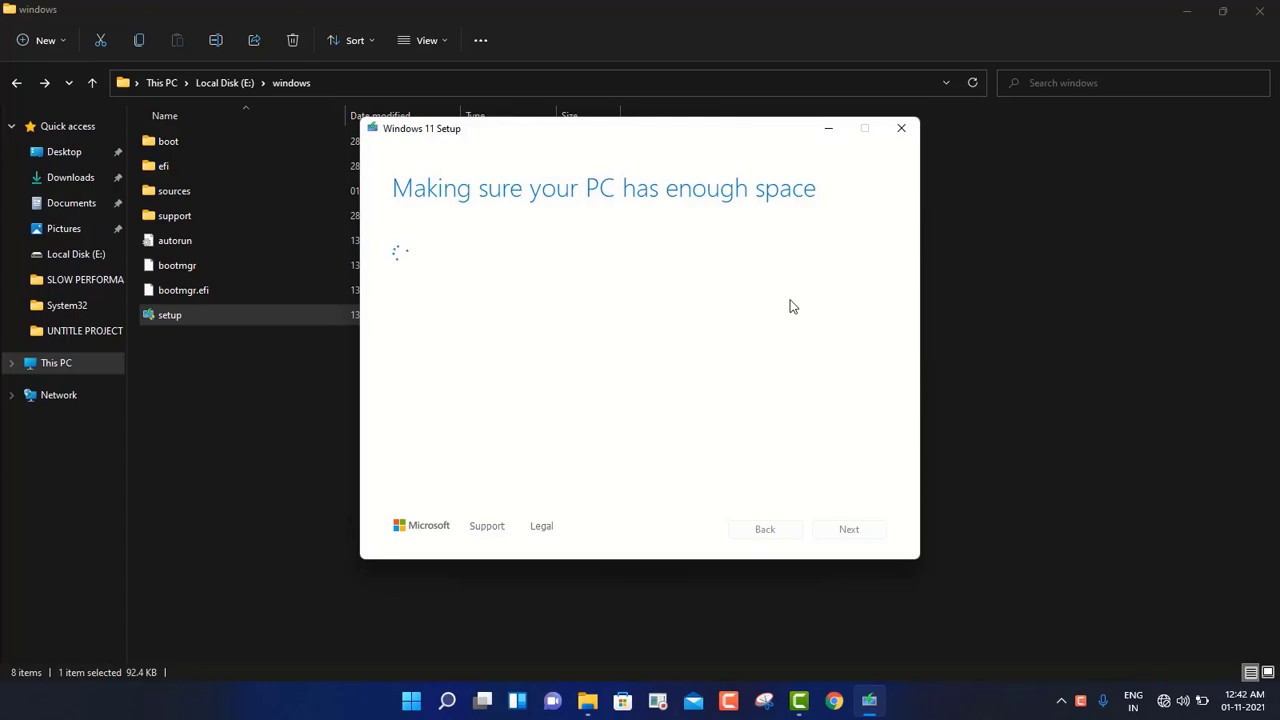
click(799, 700)
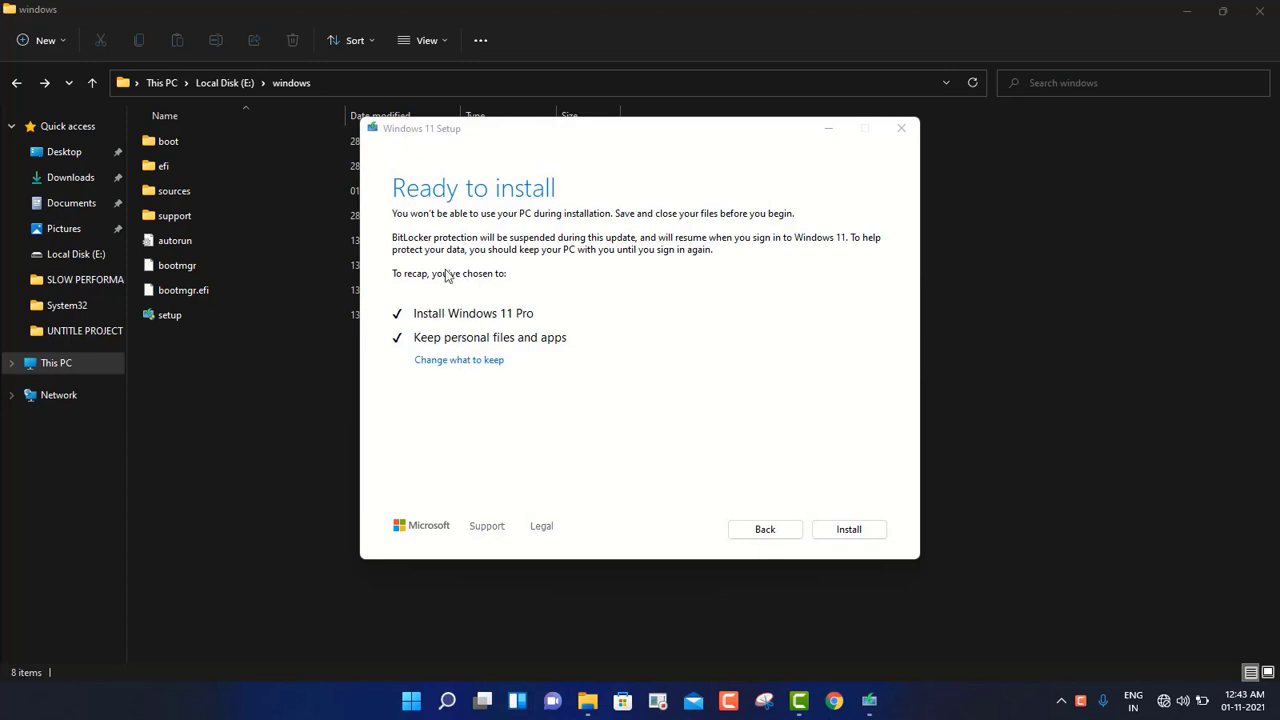
click(463, 362)
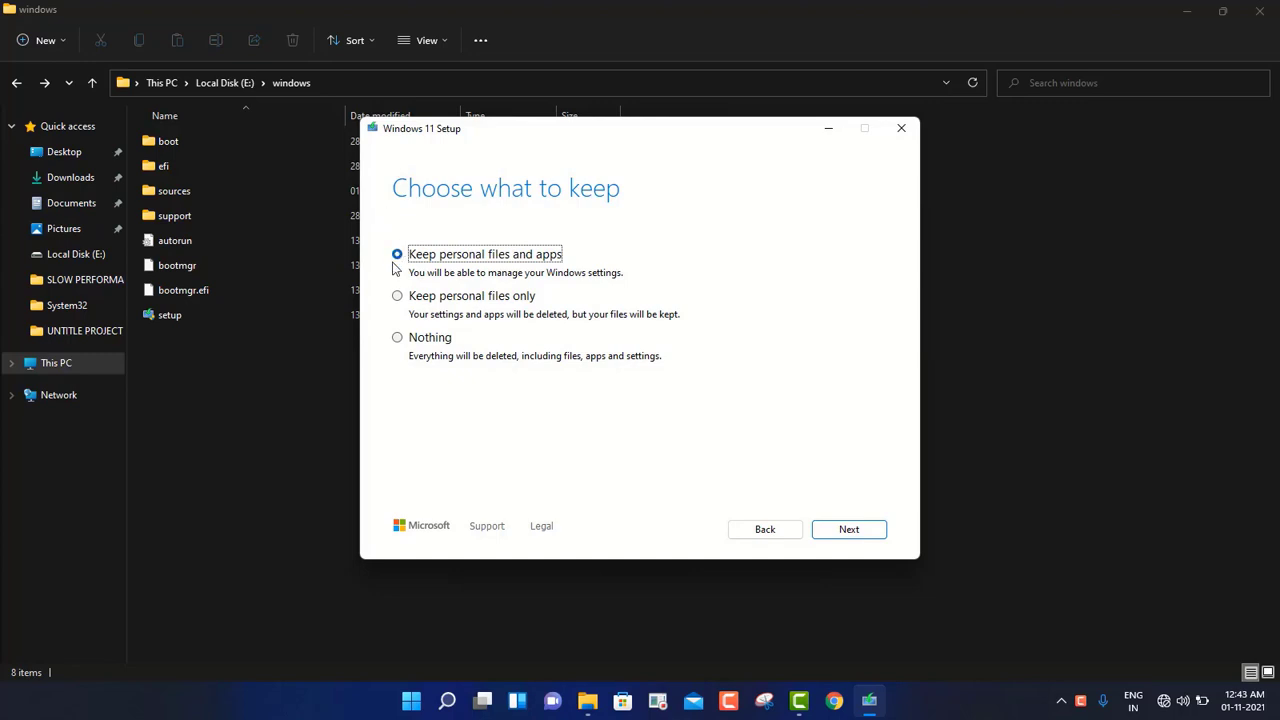
click(849, 529)
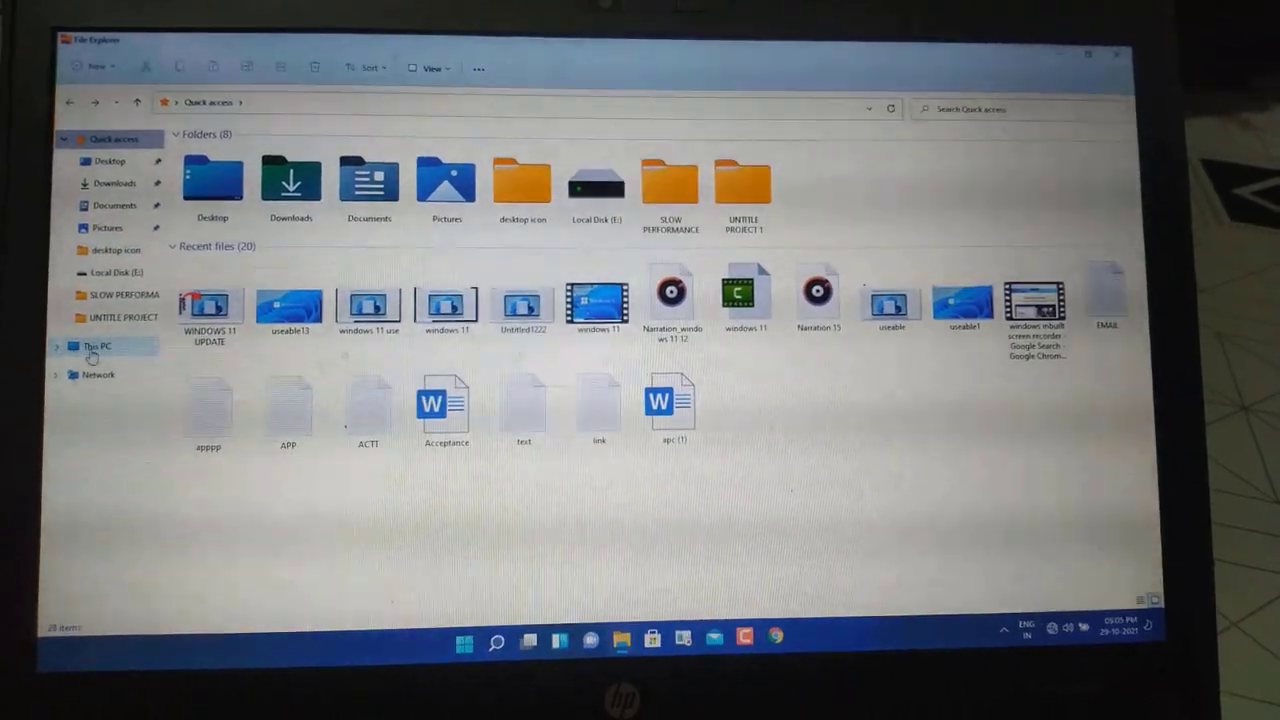
Step: Open the properties of This PC, check the Windows specifications, and close the window
click(92, 350)
right_click(492, 430)
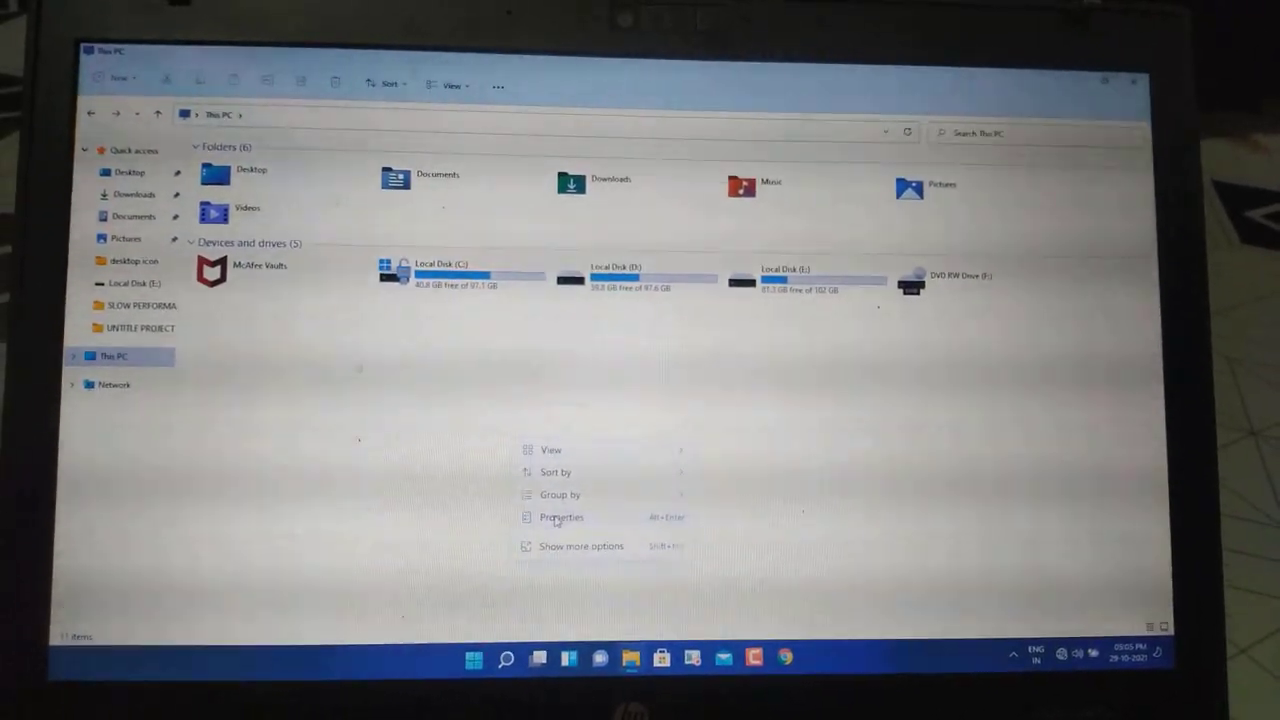
click(557, 519)
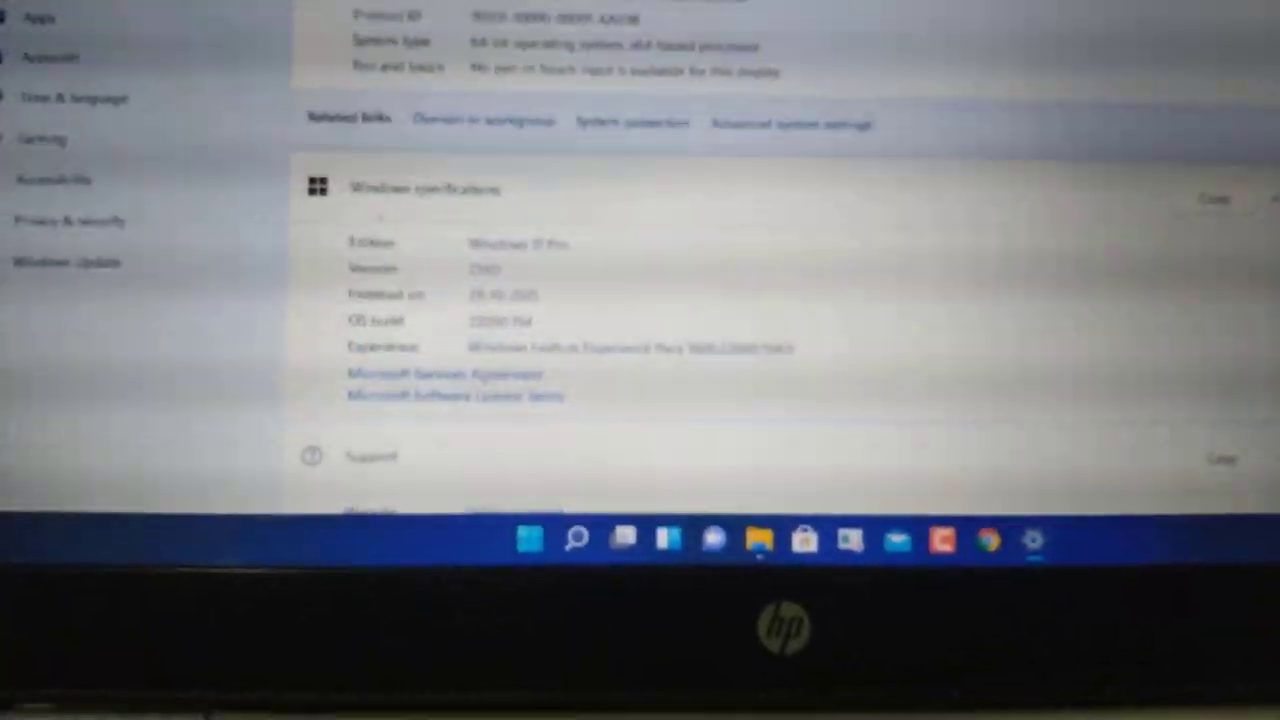
key(alt+F4)
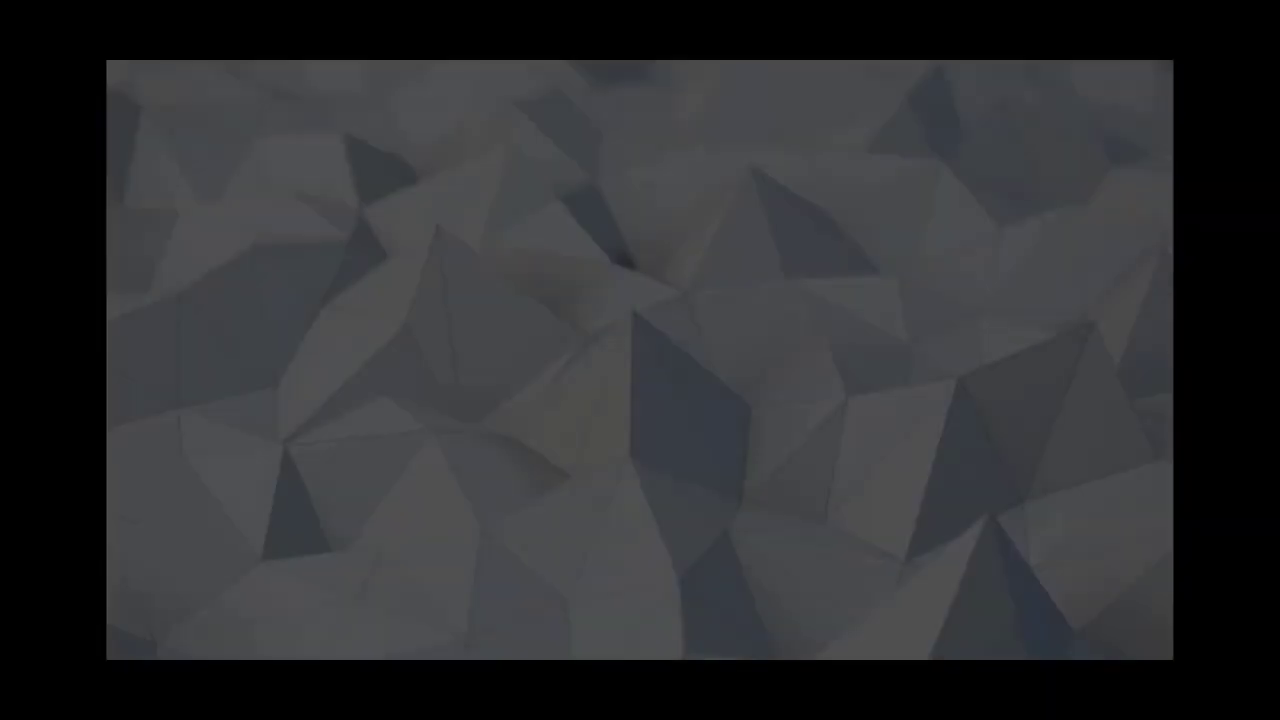